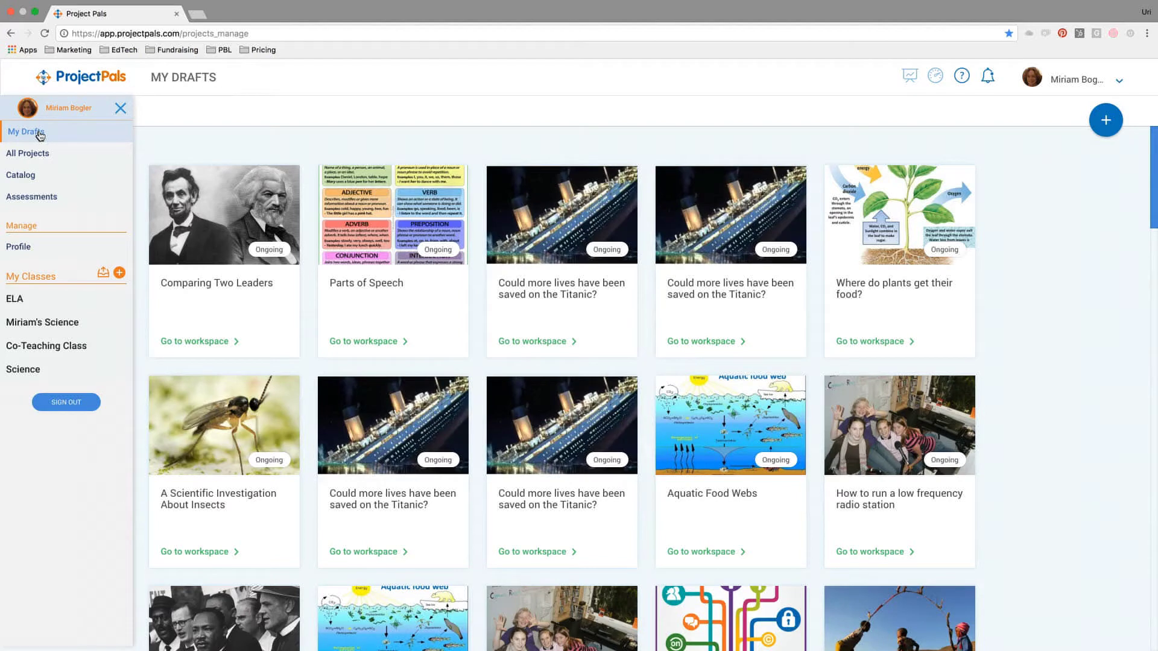
# Open the 'Where do plants get their food?' project from the Catalog
pyautogui.click(26, 178)
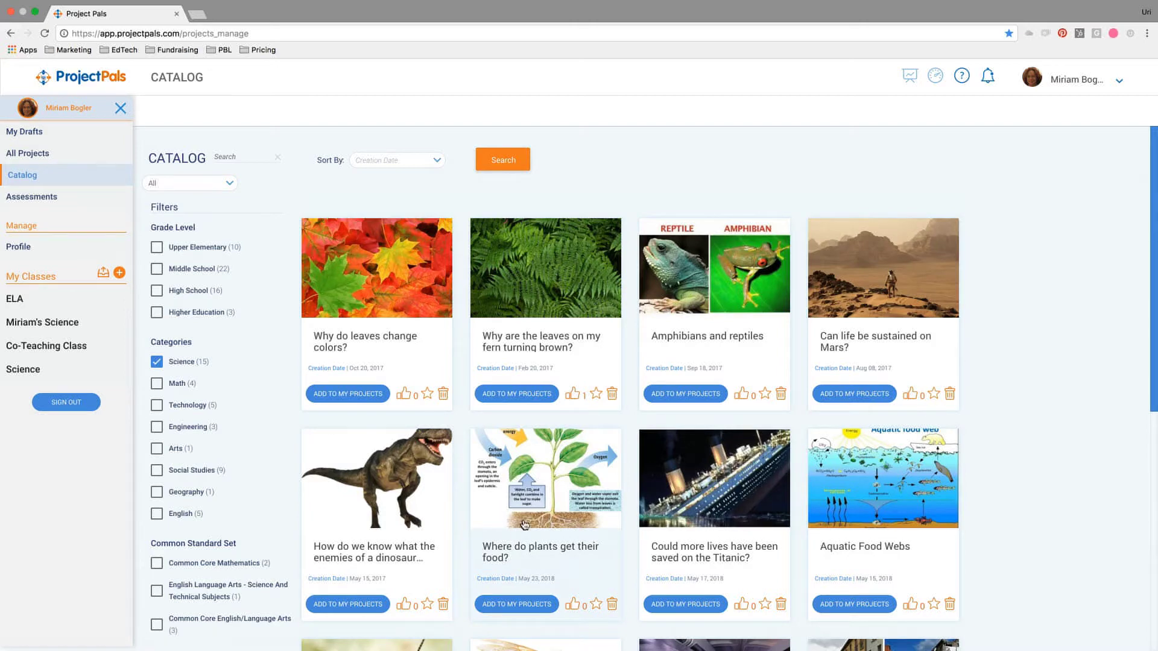
pyautogui.click(501, 552)
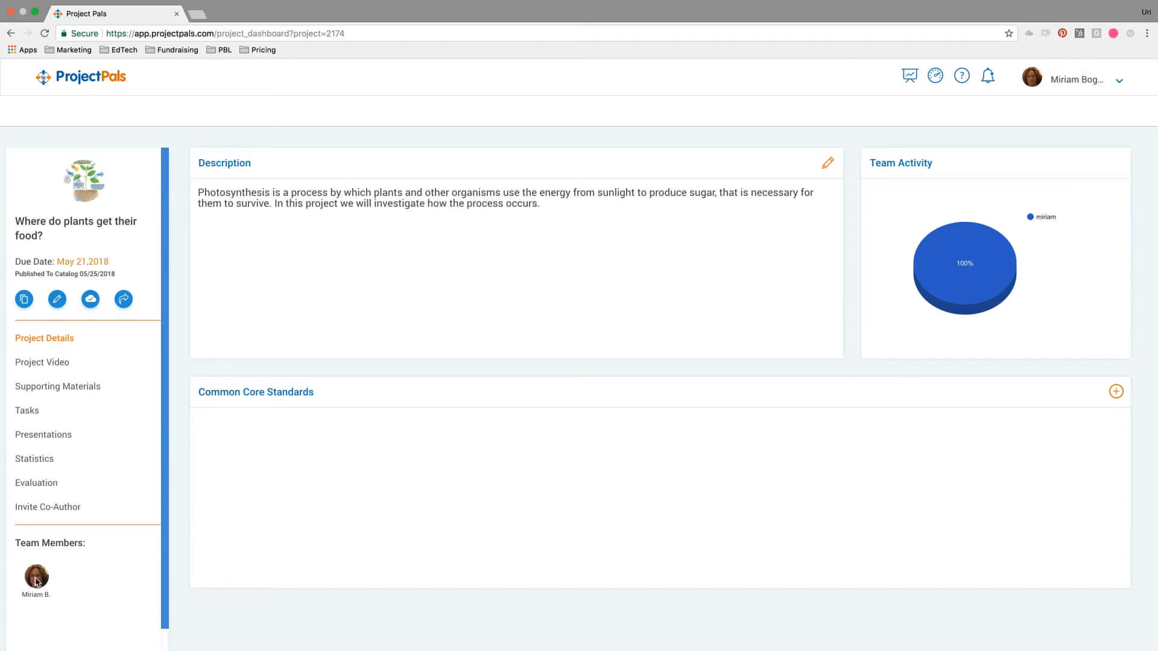
# View the project's supporting materials, then its task board of photosynthesis tasks
pyautogui.moveTo(35, 586)
pyautogui.click(68, 388)
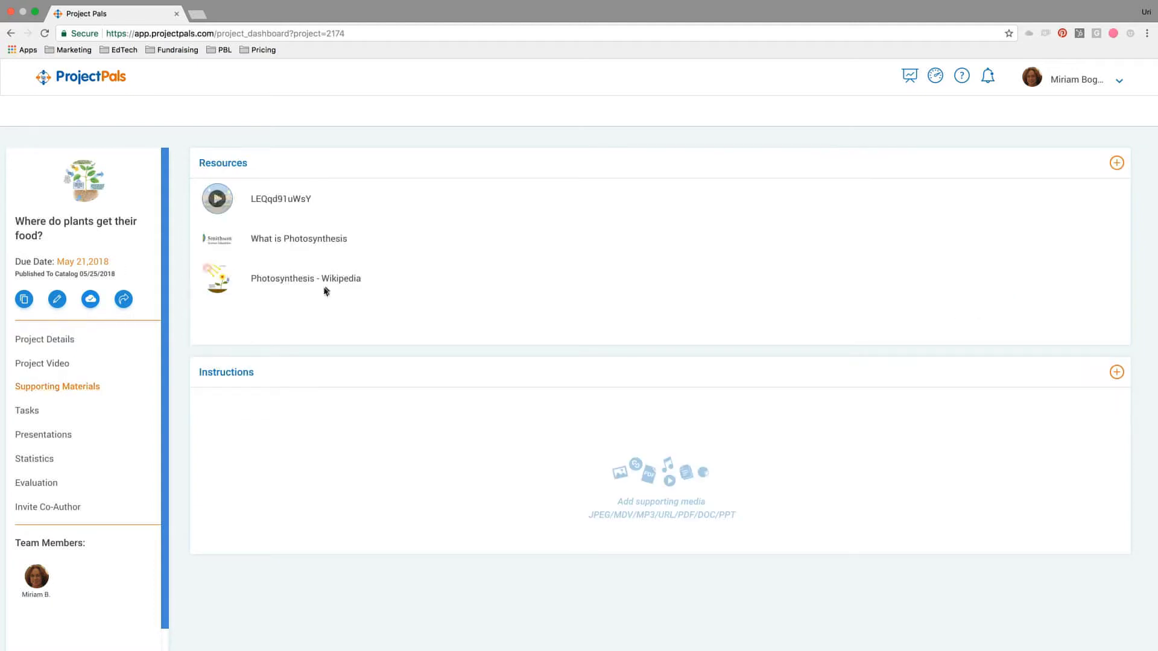
pyautogui.moveTo(268, 199)
pyautogui.click(28, 411)
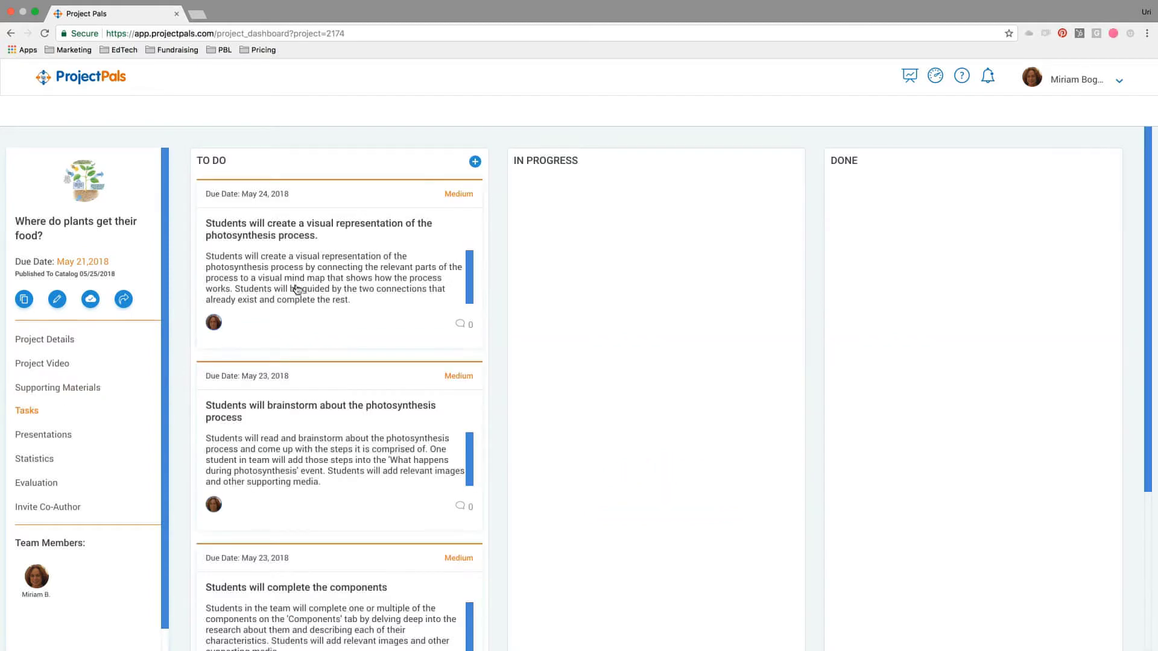
pyautogui.scroll(-3, 311, 287)
pyautogui.scroll(-1, 310, 286)
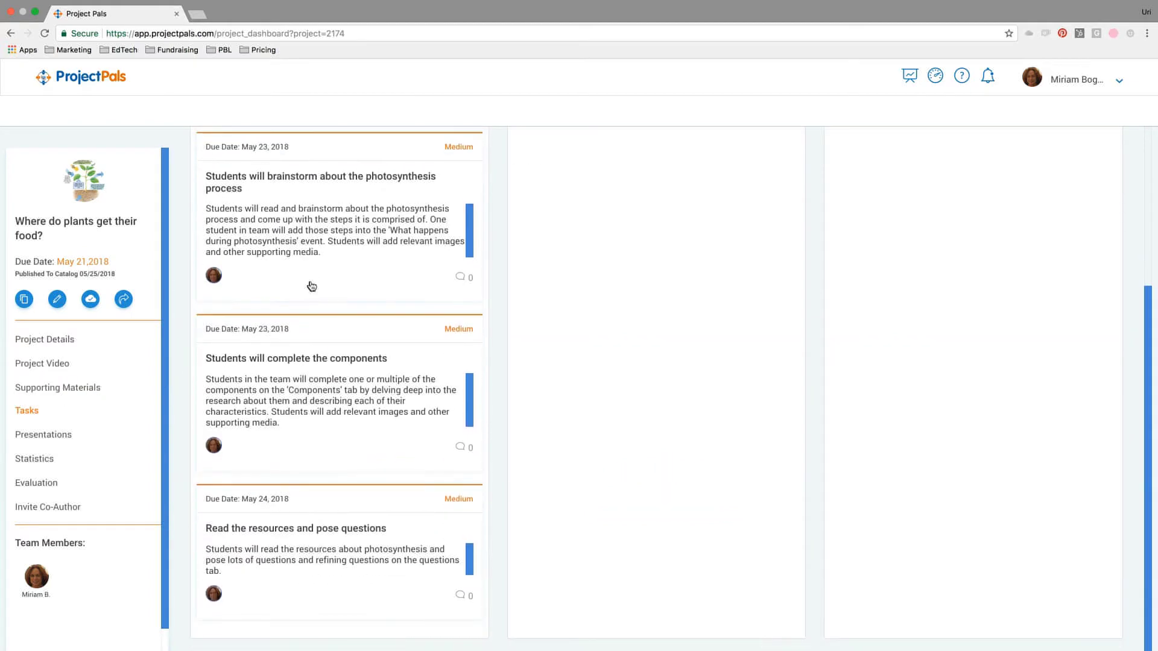
pyautogui.scroll(3, 312, 285)
pyautogui.scroll(1, 312, 286)
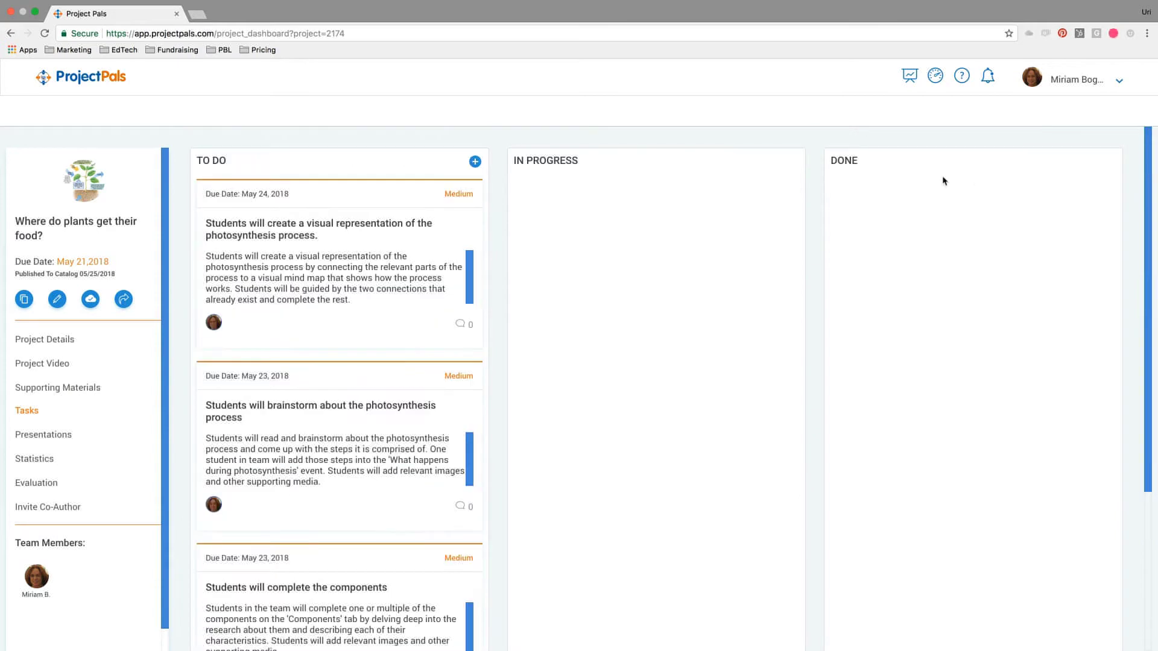
# Start and cancel a new TO DO task, then move a task card out and back into TO DO
pyautogui.click(475, 162)
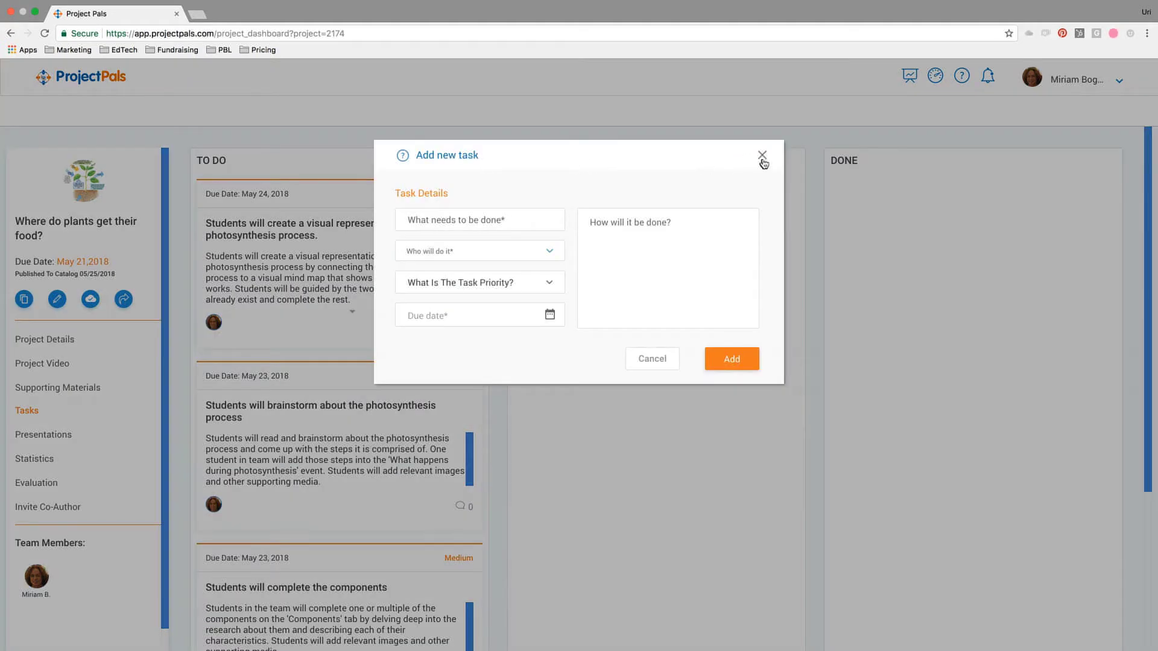
pyautogui.click(536, 255)
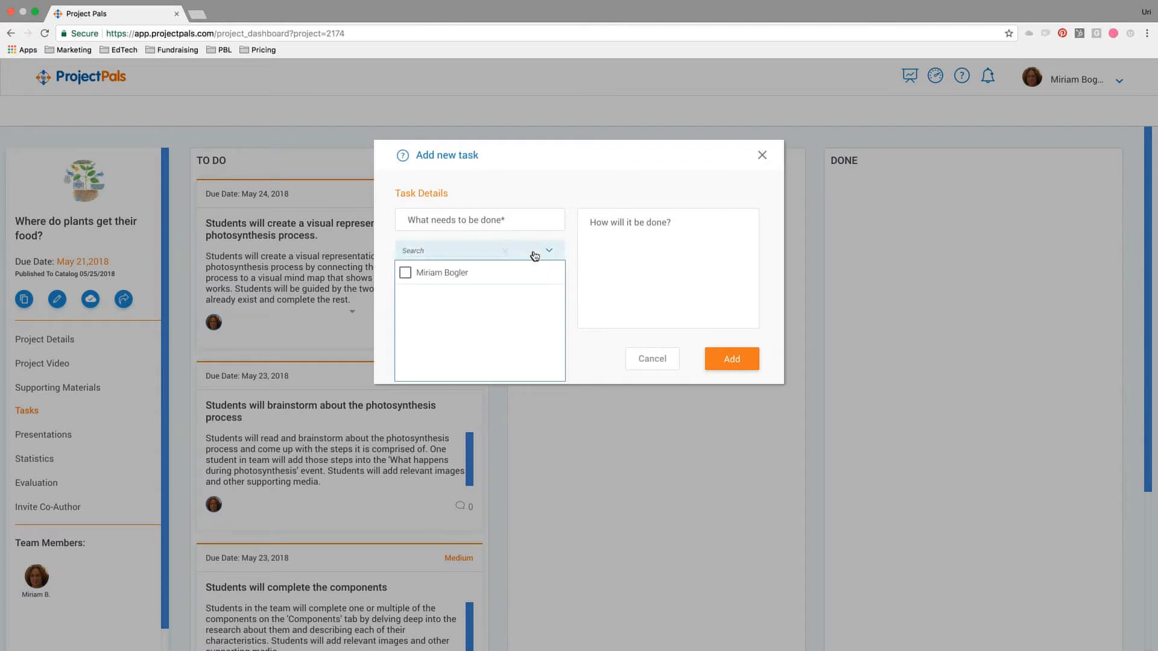
pyautogui.click(652, 359)
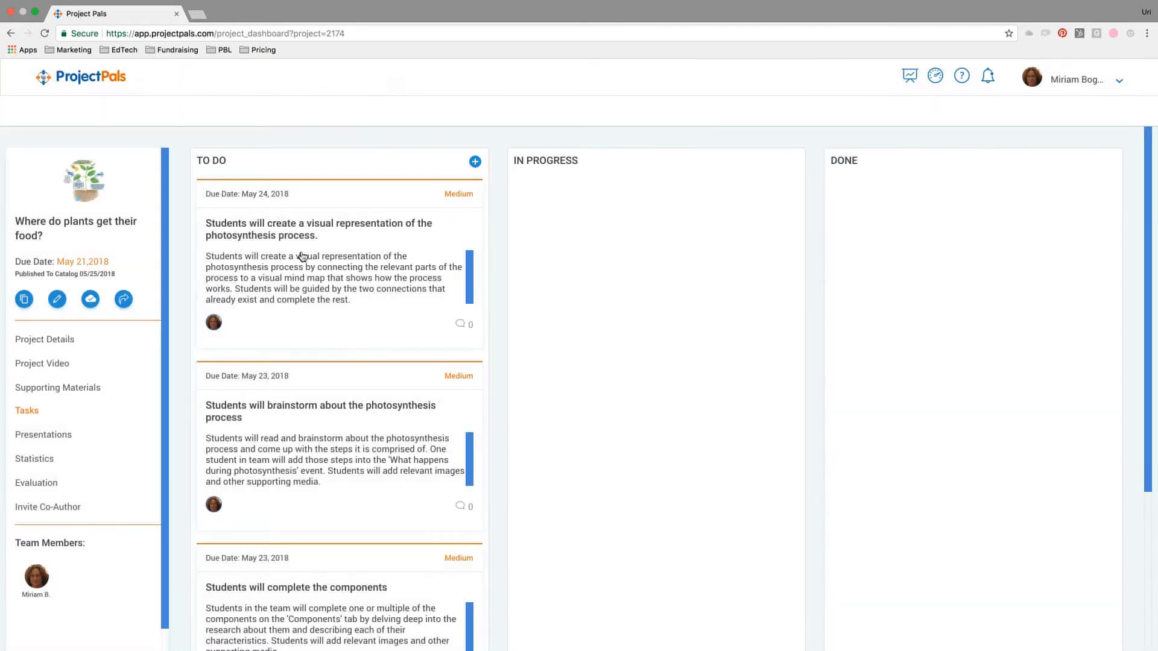
pyautogui.moveTo(305, 258); pyautogui.dragTo(977, 261)
pyautogui.moveTo(784, 254); pyautogui.dragTo(310, 289)
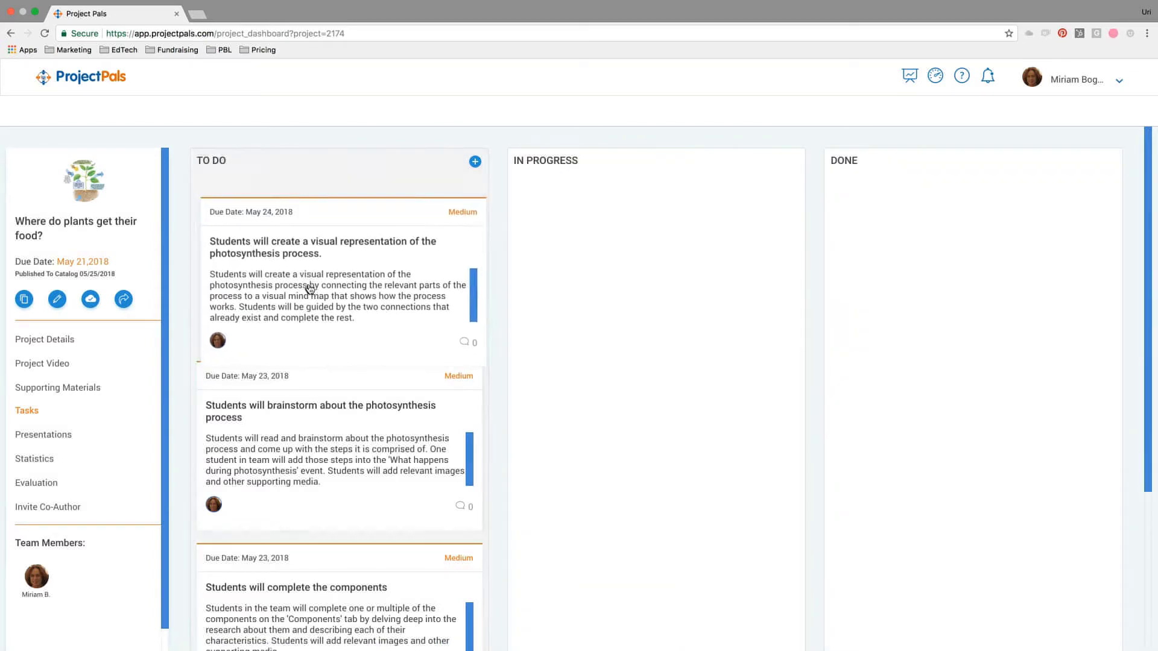
pyautogui.click(910, 78)
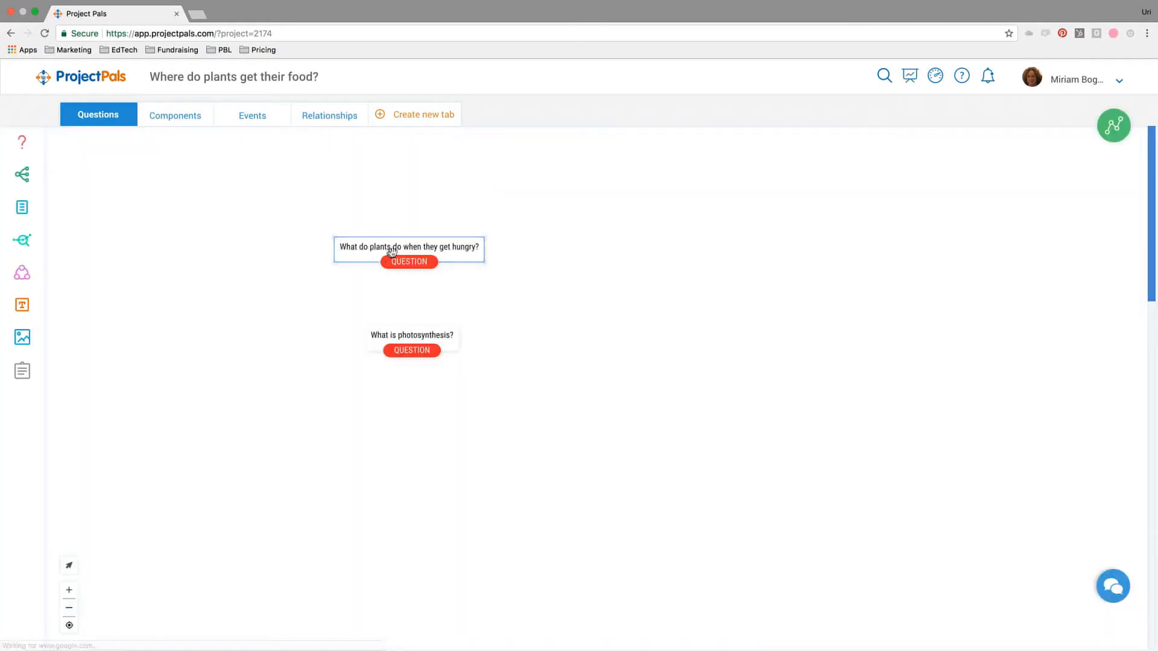
# Reposition the 'What do plants do when they get hungry?' question node on the canvas
pyautogui.click(396, 266)
pyautogui.moveTo(397, 265)
pyautogui.mouseDown()
pyautogui.moveTo(475, 240)
pyautogui.moveTo(335, 263)
pyautogui.moveTo(493, 253)
pyautogui.moveTo(296, 254)
pyautogui.moveTo(465, 267)
pyautogui.moveTo(339, 262)
pyautogui.moveTo(419, 261)
pyautogui.mouseUp()
pyautogui.click(124, 419)
# Show the Questions instructions and switch between the Questions and Components tabs
pyautogui.click(21, 370)
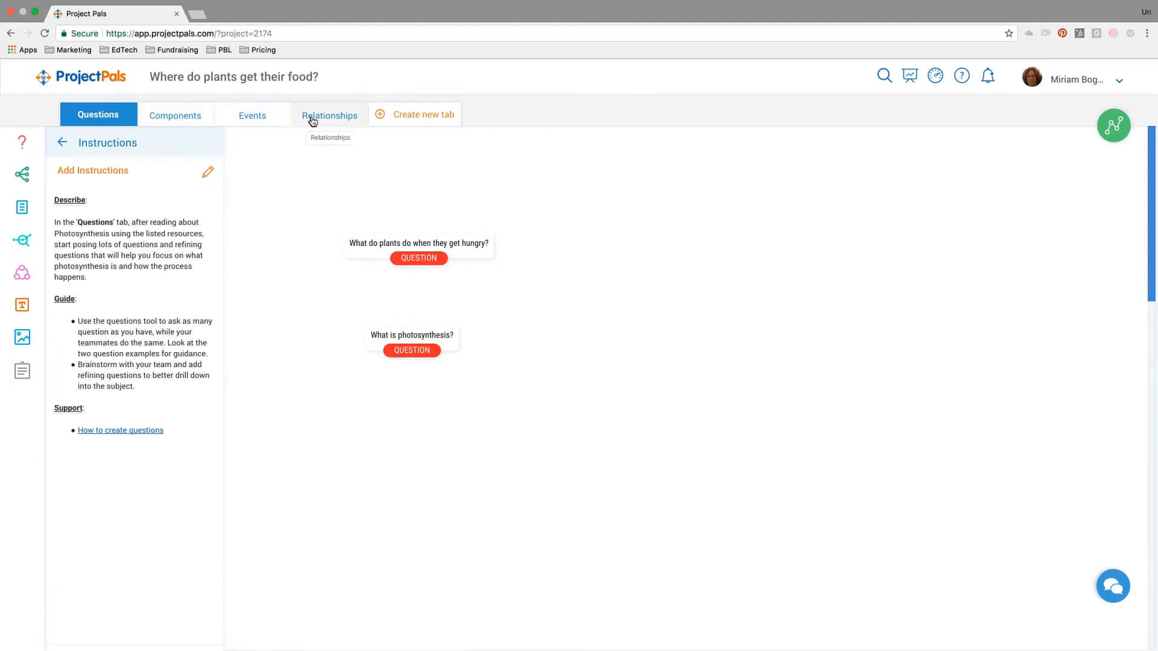
pyautogui.doubleClick(90, 121)
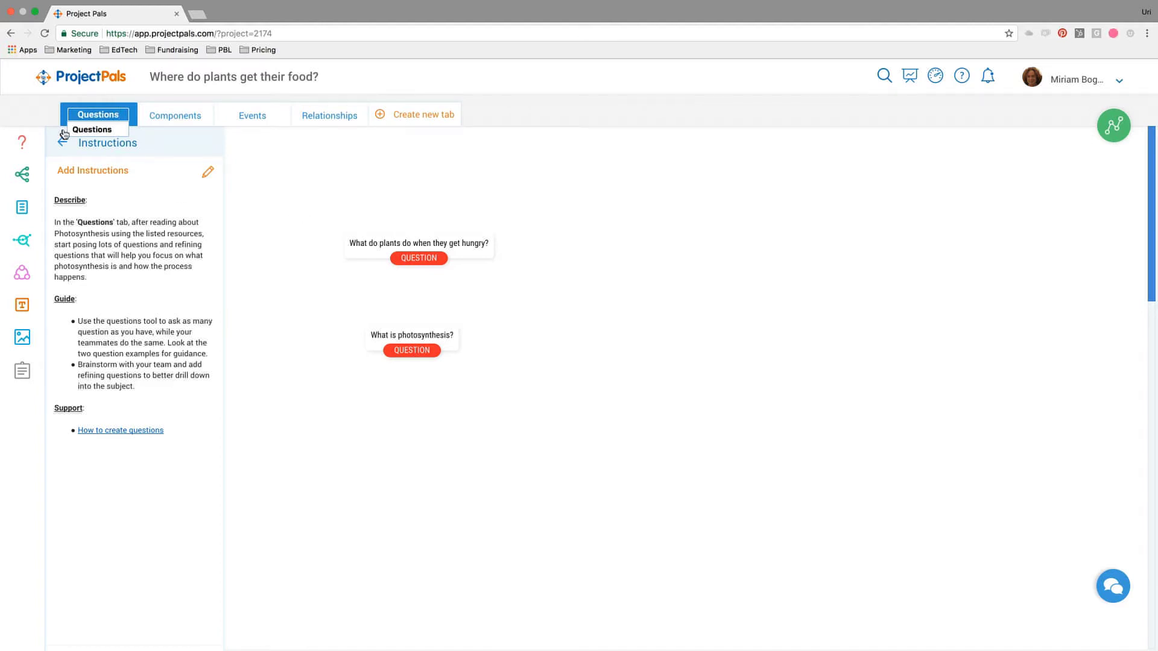
pyautogui.click(170, 120)
pyautogui.click(170, 120)
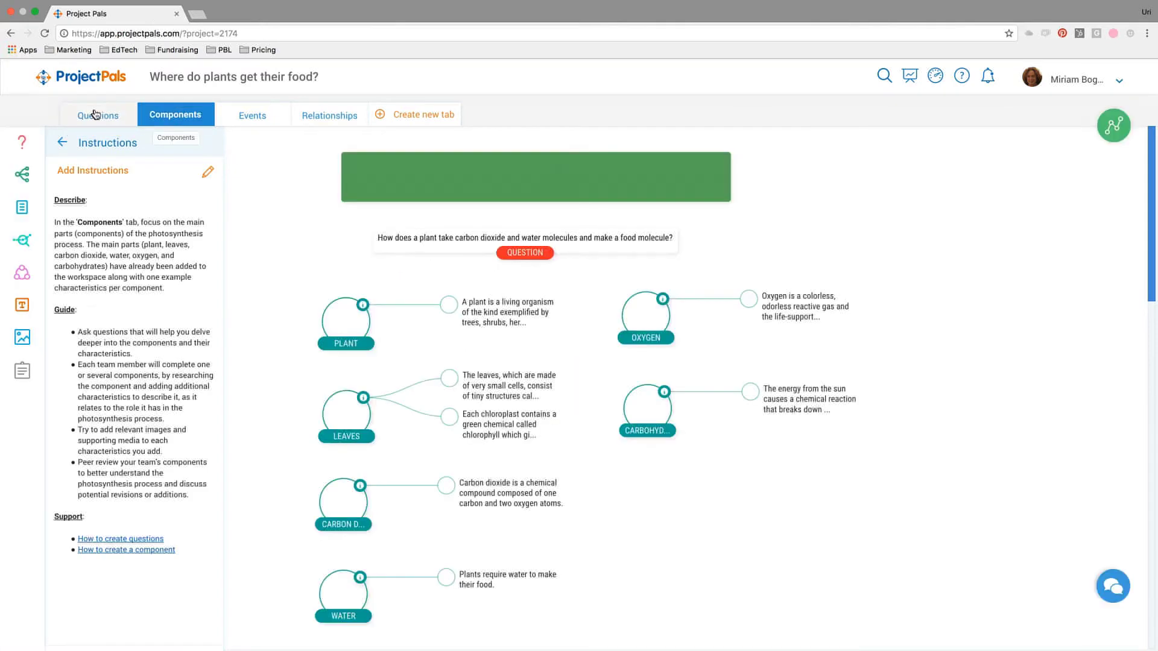
pyautogui.click(96, 114)
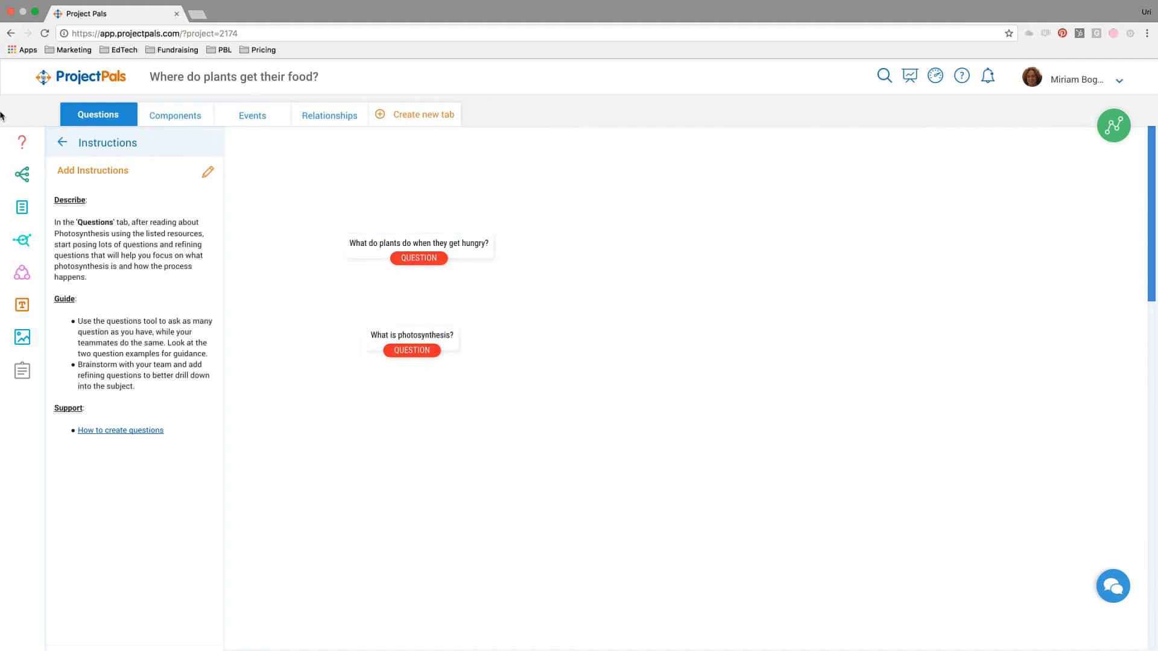
pyautogui.click(15, 147)
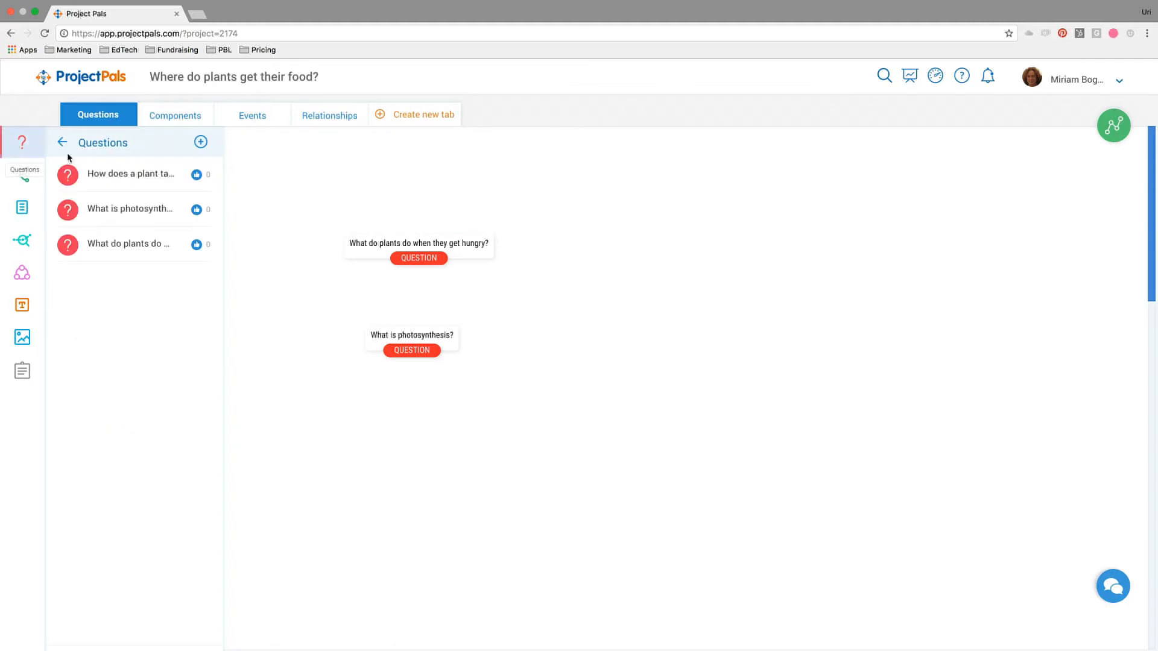
# Add the question 'What is chlorophyll?' and place its node beside the other questions
pyautogui.click(202, 142)
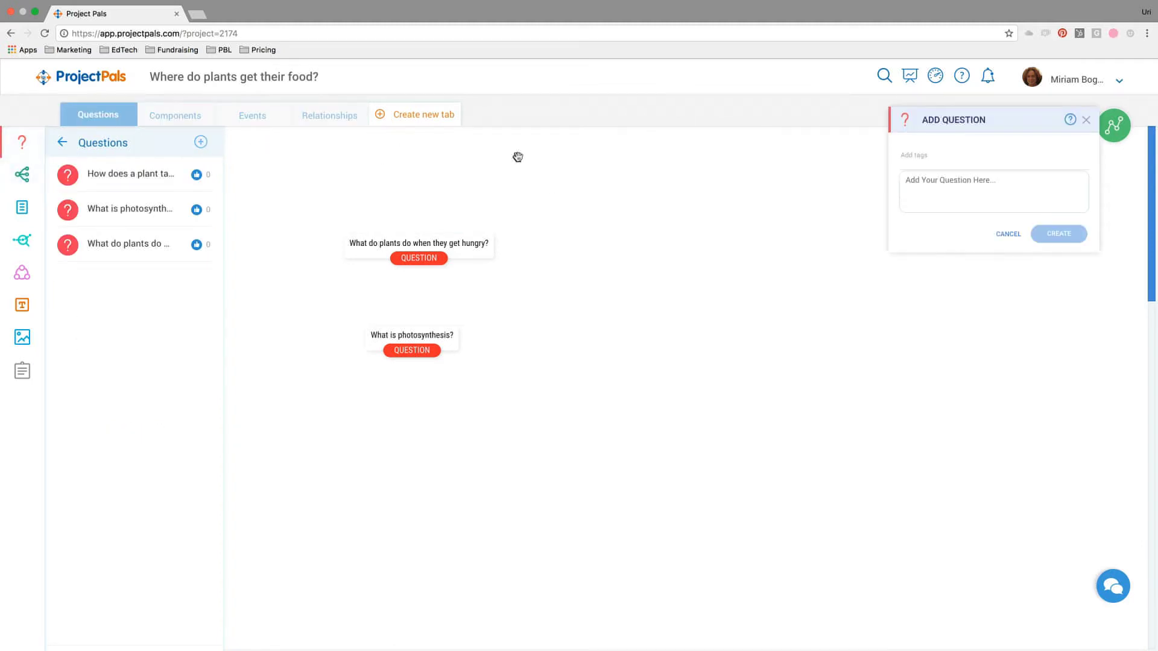
pyautogui.click(1032, 191)
pyautogui.write('What is chlorophyll?')
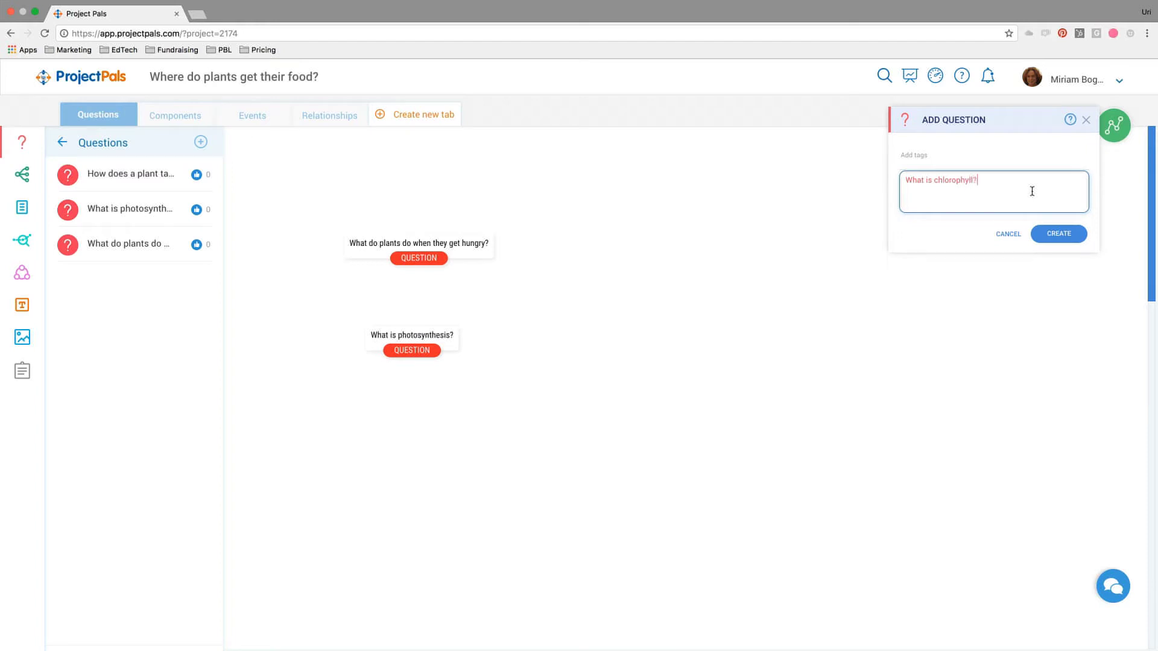
pyautogui.click(1058, 235)
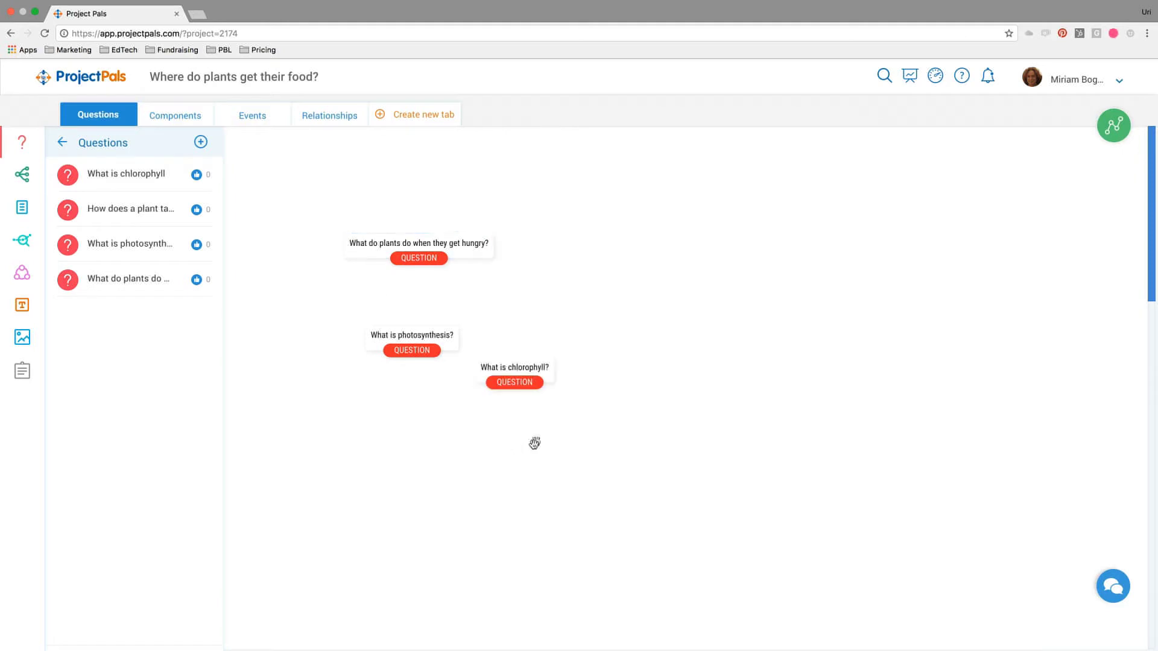
pyautogui.moveTo(530, 380); pyautogui.dragTo(631, 321)
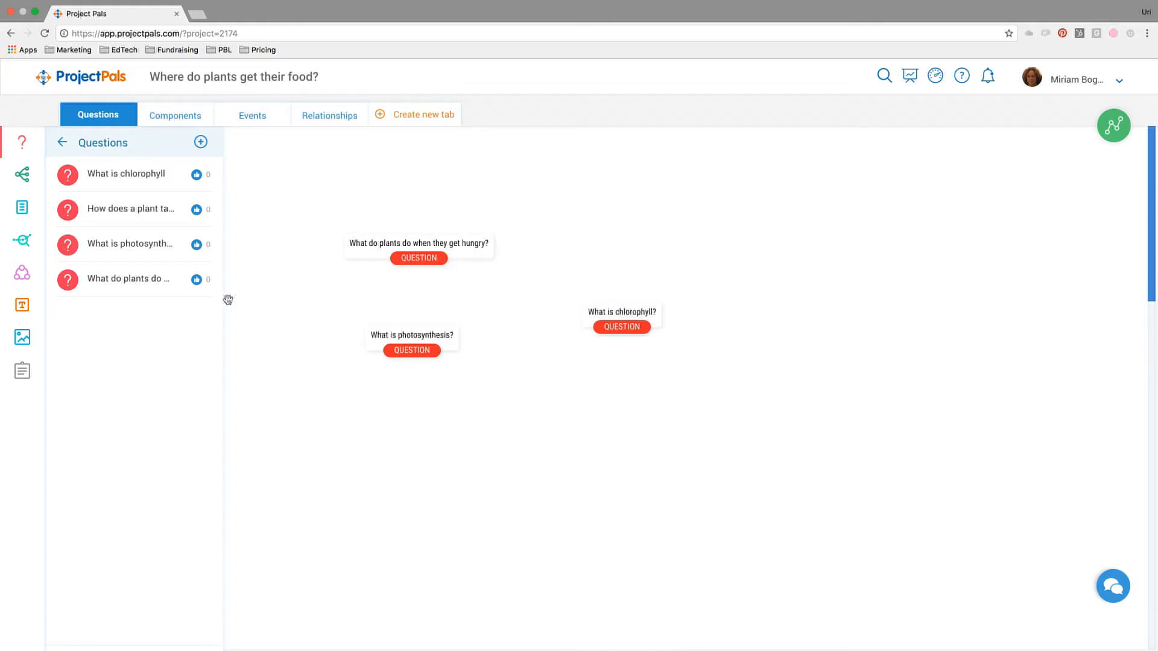
pyautogui.click(23, 378)
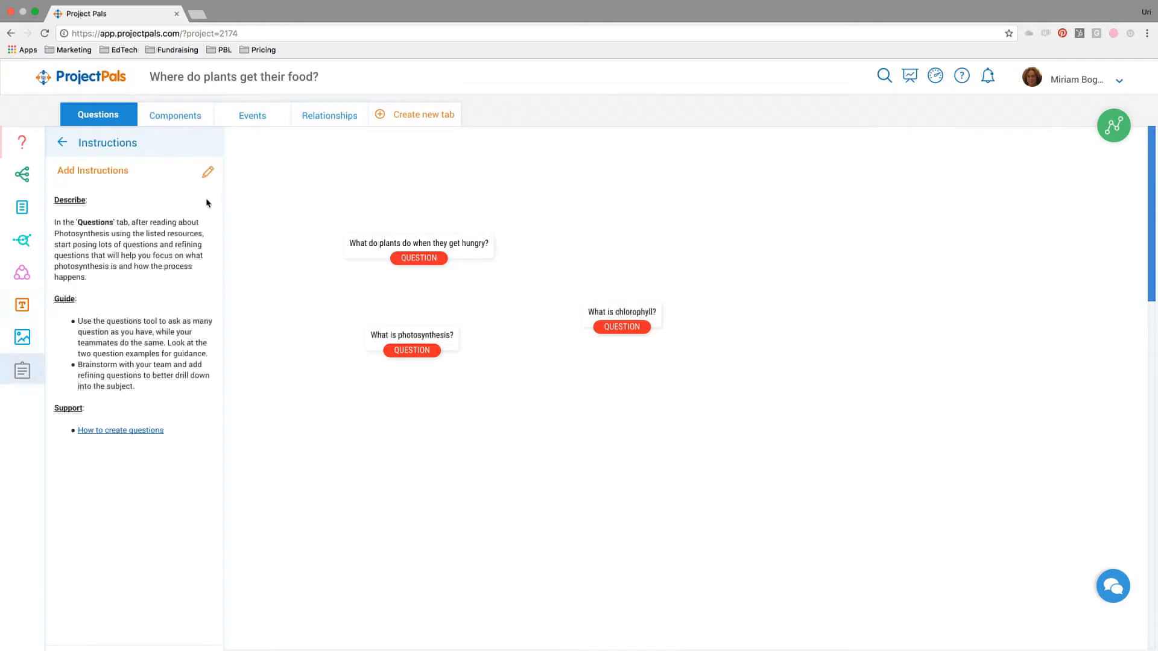
# On the Components tab, inspect the 'What is needed for Photosynthesis' banner and question box
pyautogui.click(169, 111)
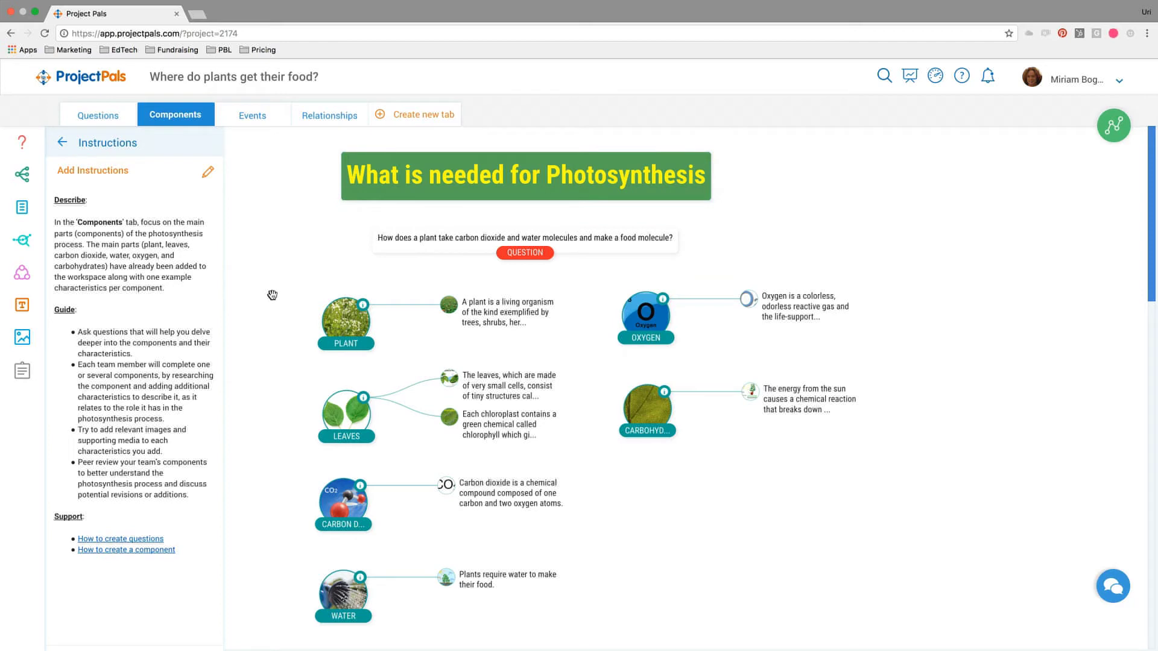
pyautogui.click(544, 195)
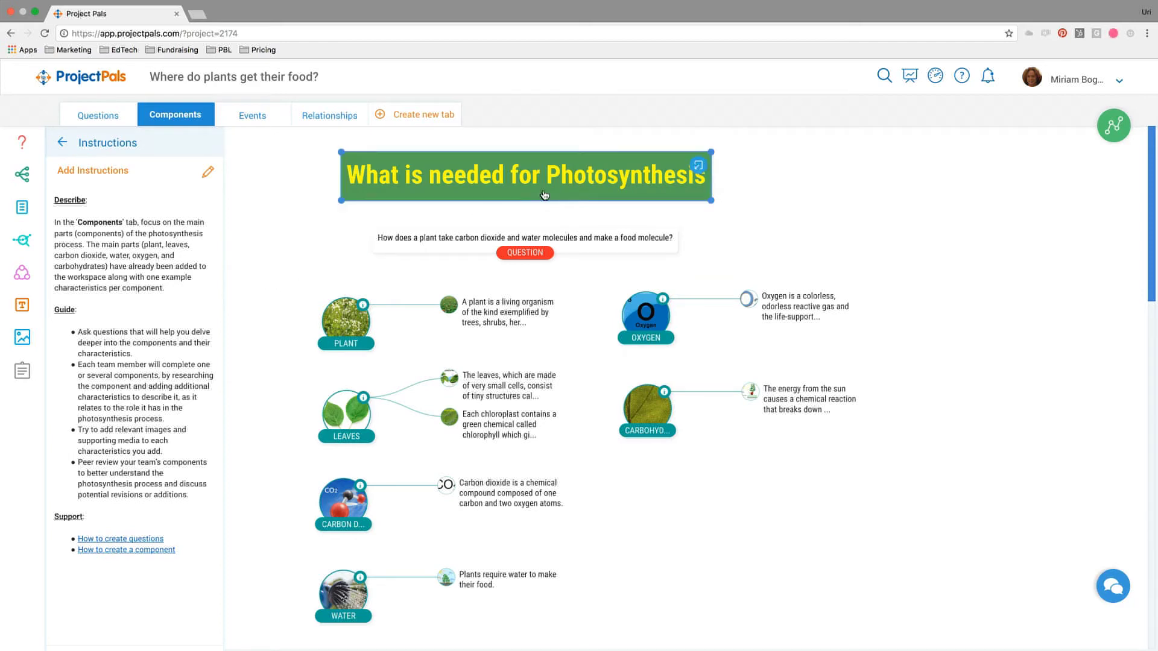
pyautogui.click(534, 253)
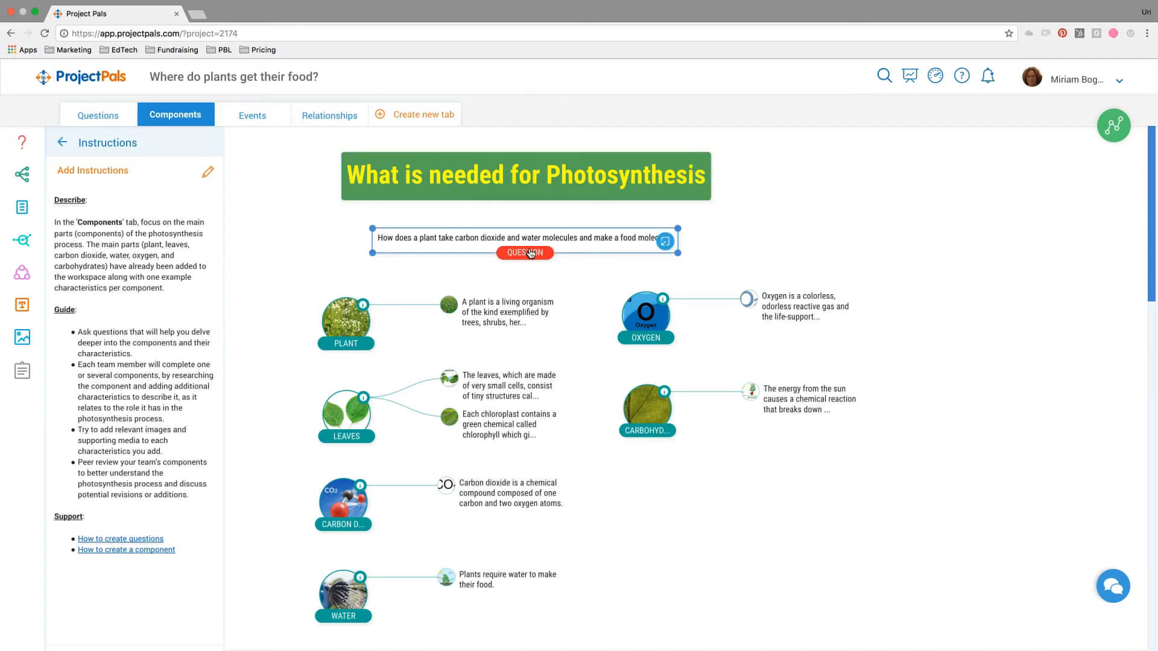
pyautogui.click(422, 323)
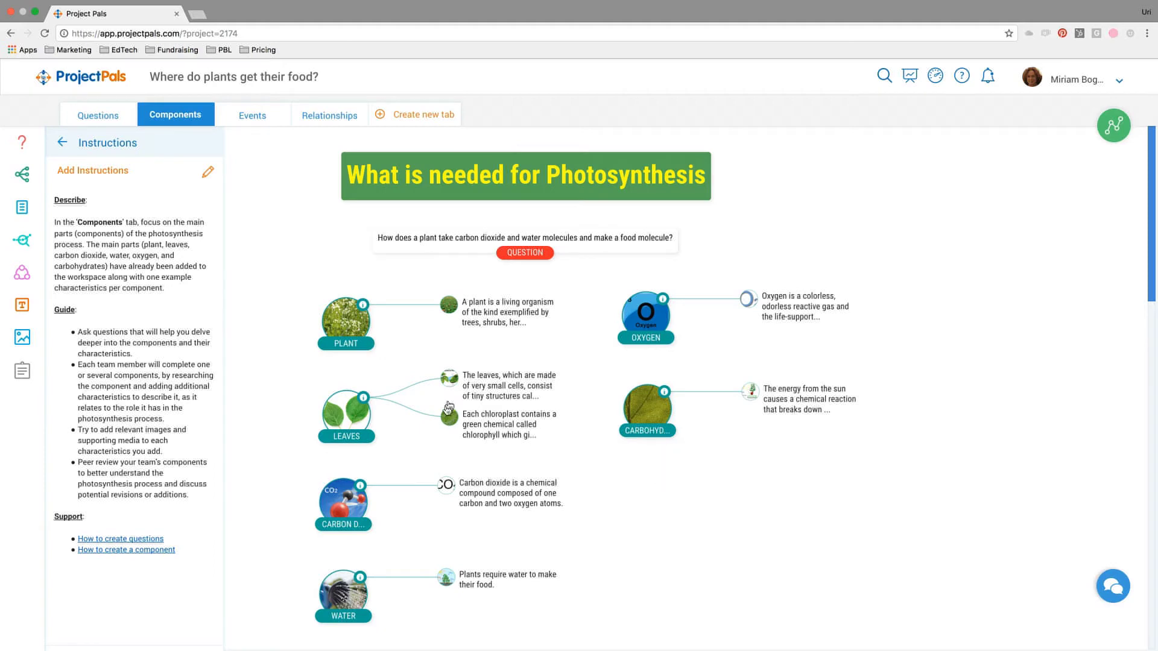
pyautogui.moveTo(492, 318)
pyautogui.rightClick(342, 425)
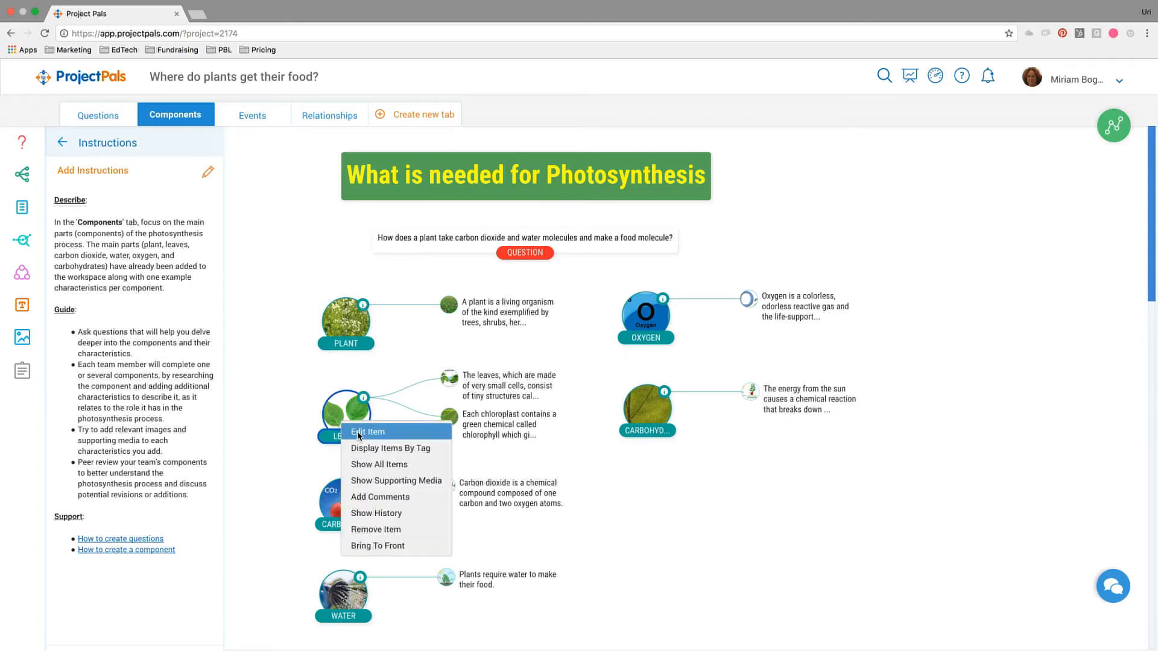
# Edit the Leaves component, add and delete an empty third characteristic, then cancel
pyautogui.click(359, 434)
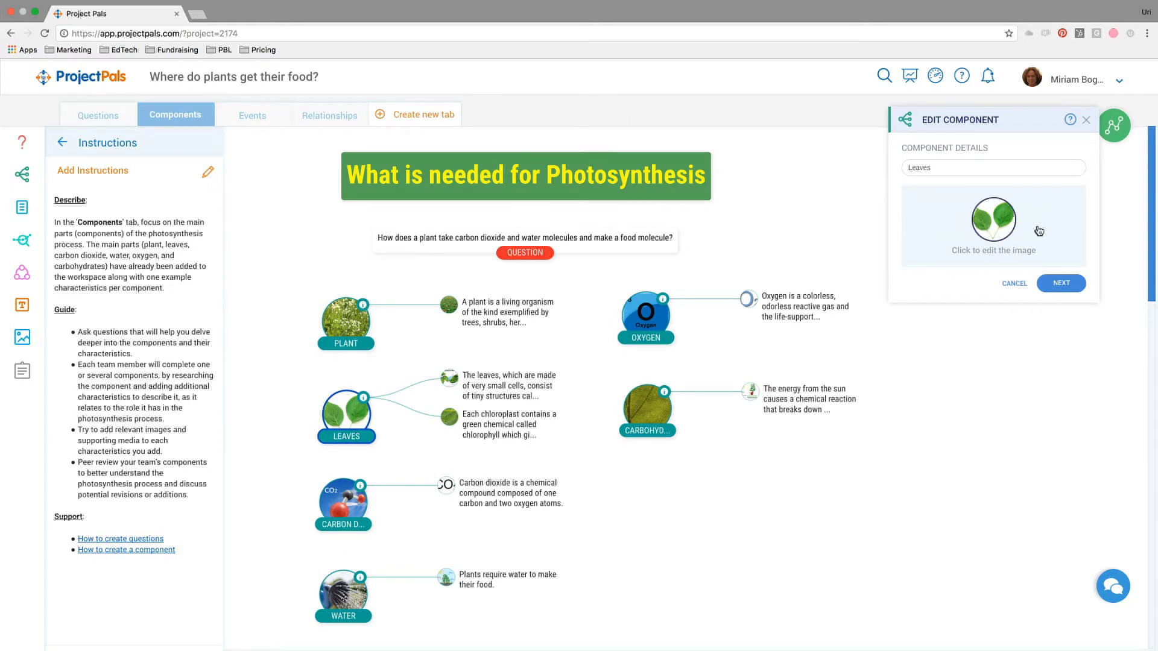
pyautogui.click(1062, 286)
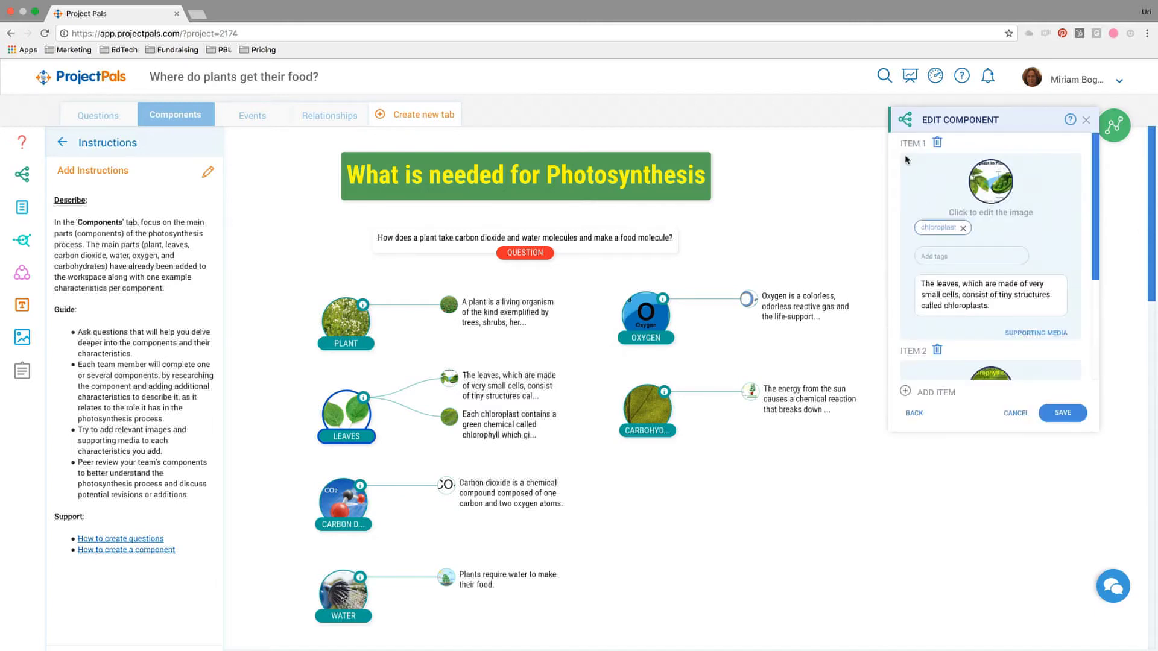
pyautogui.scroll(-5, 959, 313)
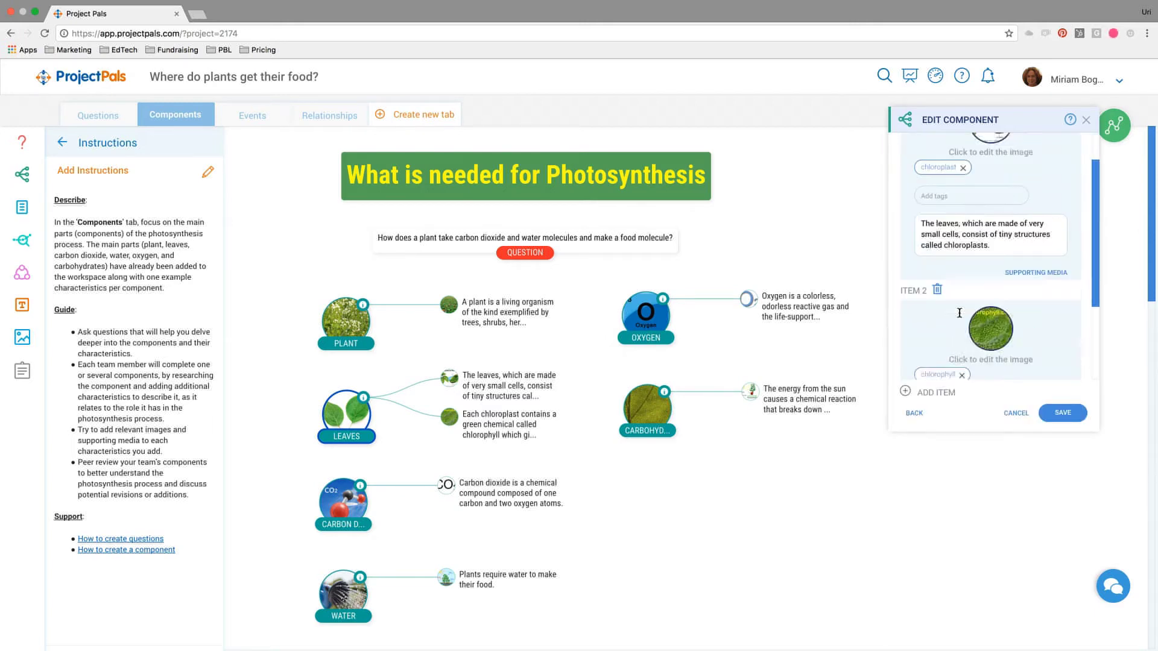
pyautogui.click(919, 393)
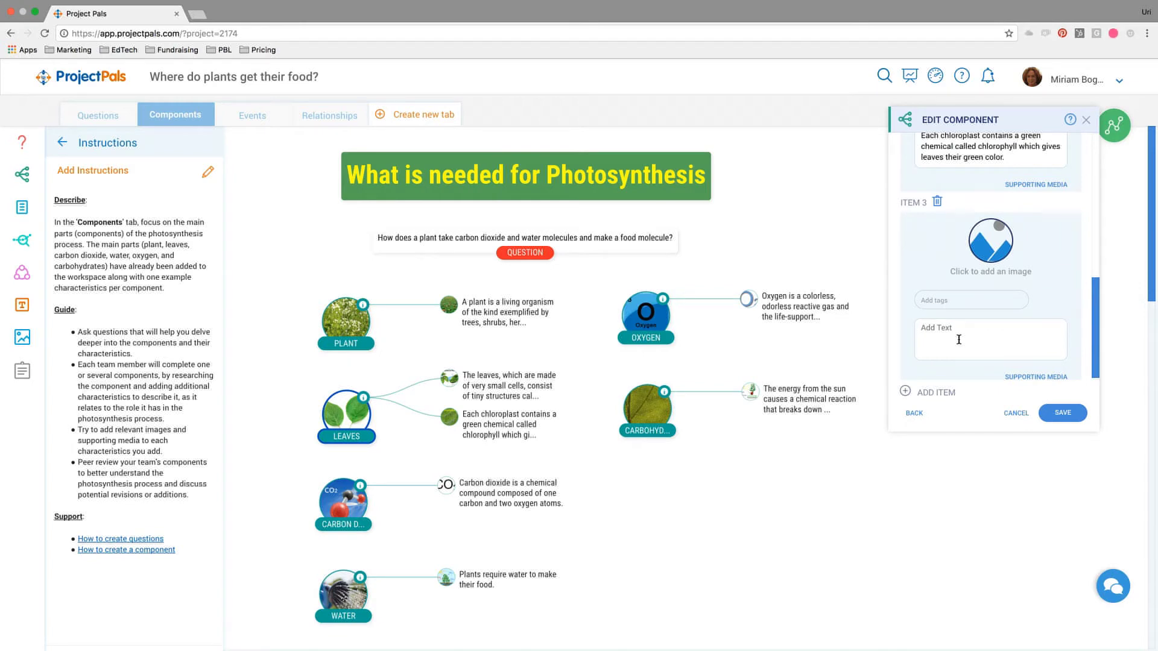
pyautogui.scroll(1, 958, 339)
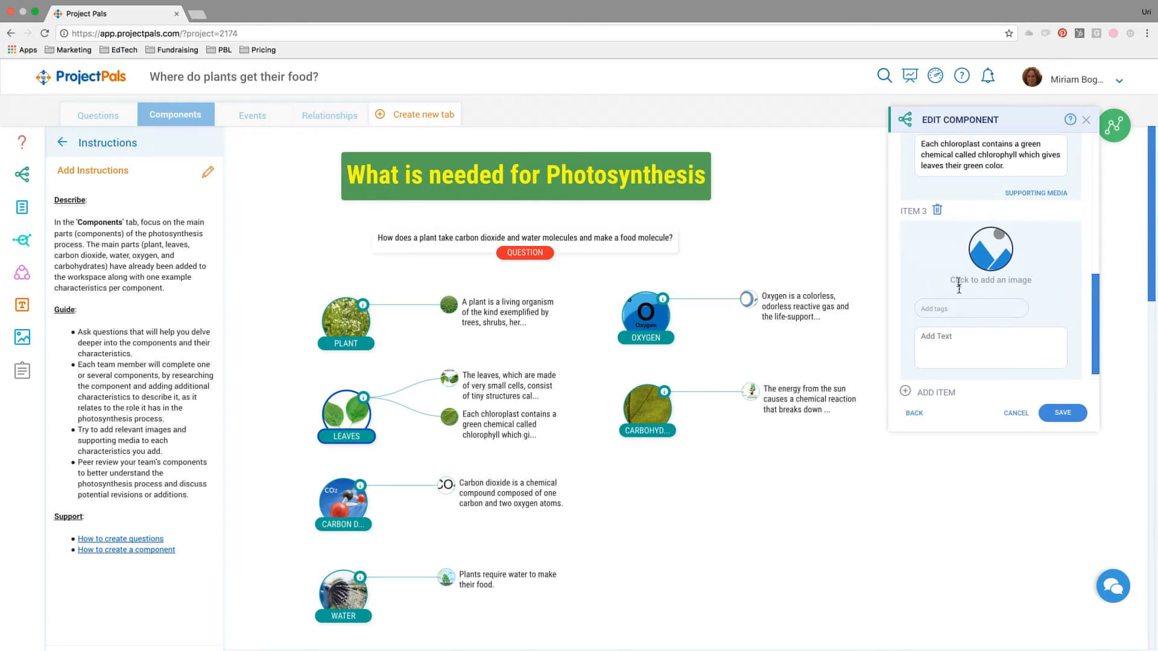
pyautogui.click(937, 213)
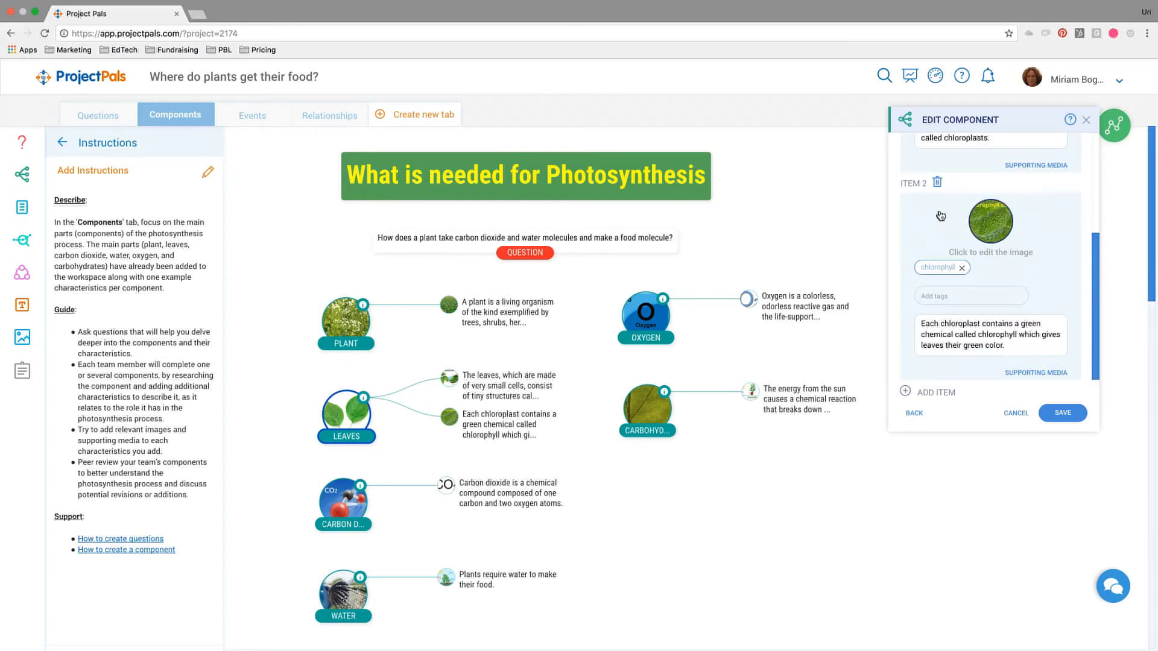
pyautogui.click(1017, 412)
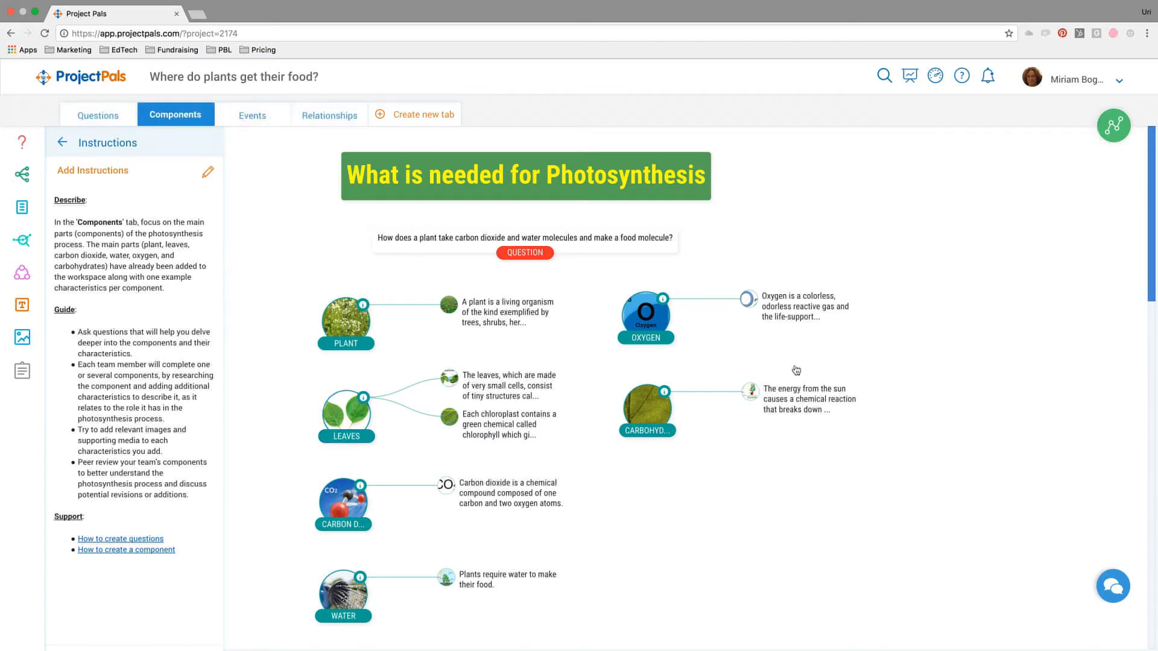
# Read the first Leaves characteristic's full text, then go to the Events view
pyautogui.click(513, 396)
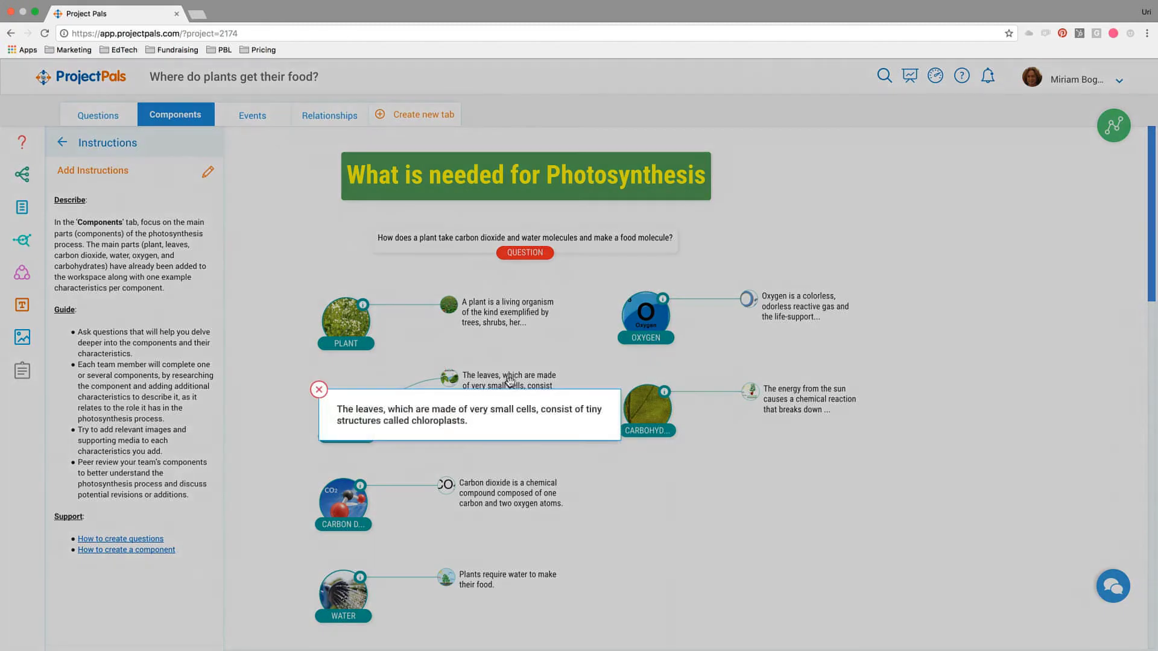
pyautogui.click(319, 390)
pyautogui.click(256, 128)
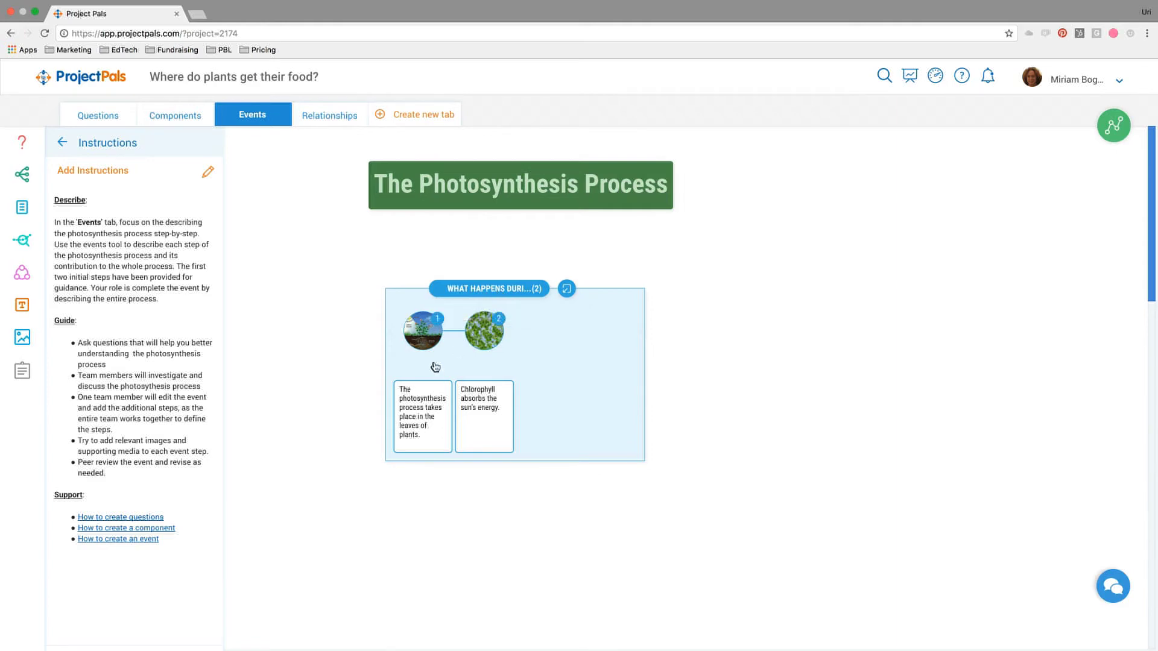
pyautogui.click(505, 174)
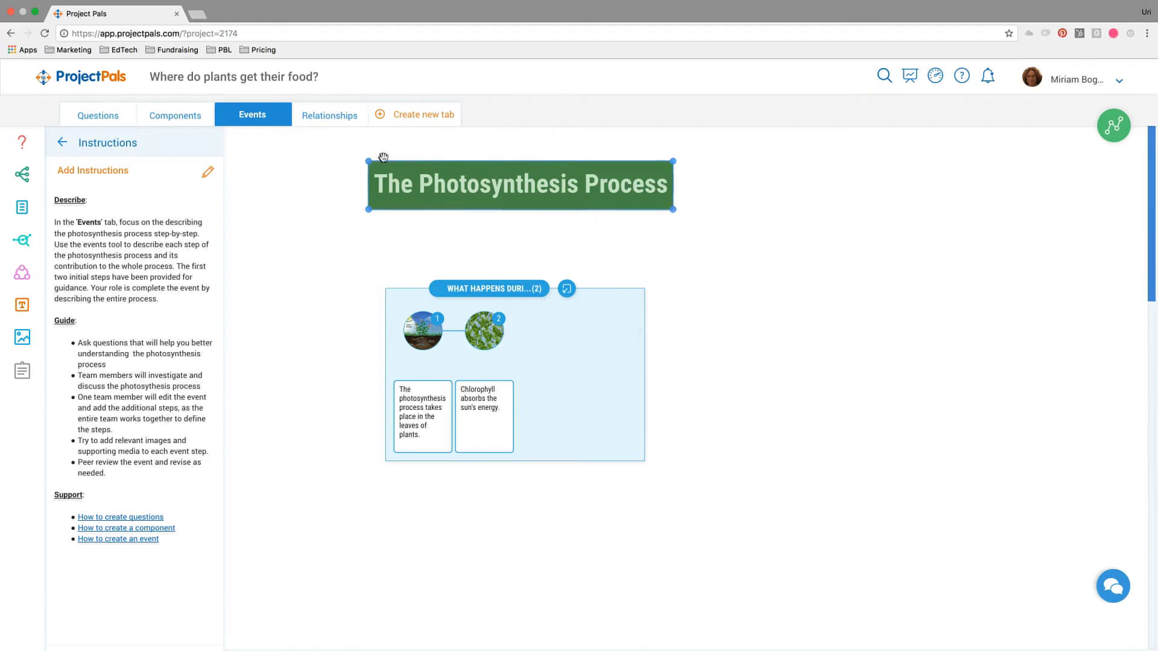
pyautogui.click(310, 252)
pyautogui.rightClick(581, 366)
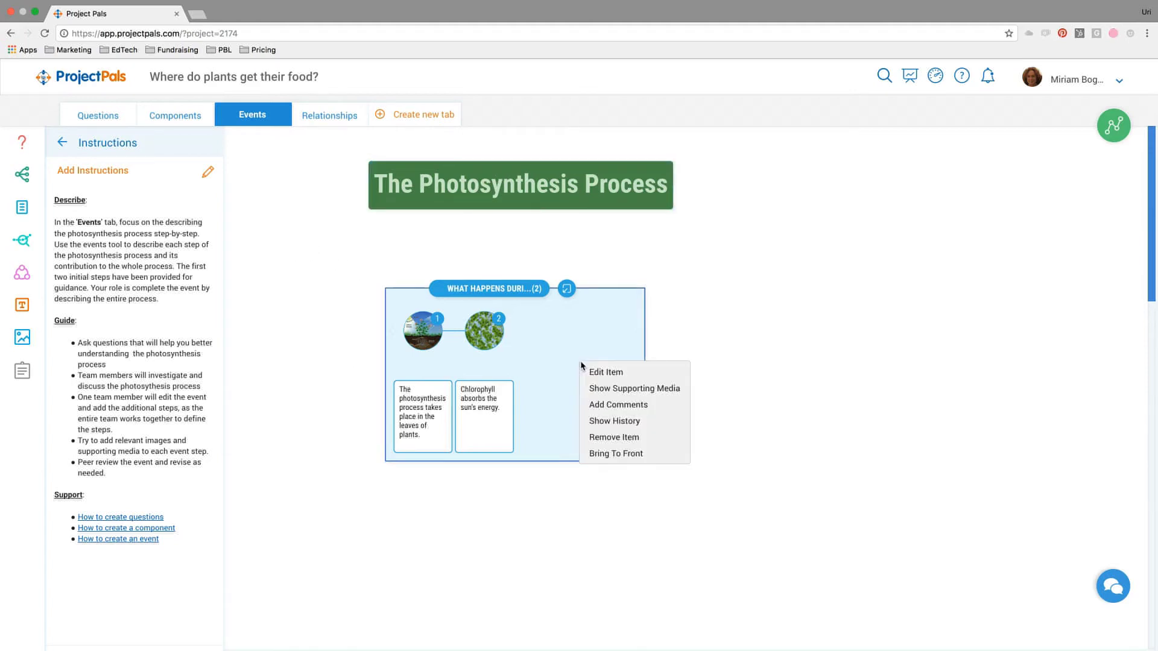
pyautogui.click(598, 374)
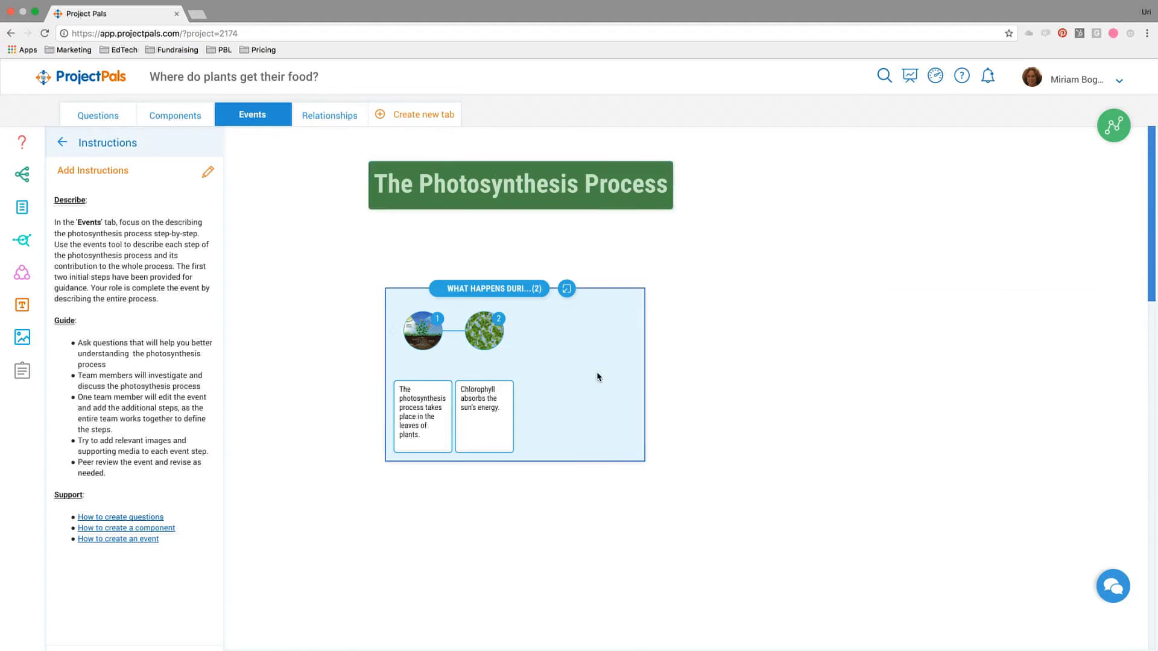
pyautogui.click(1084, 281)
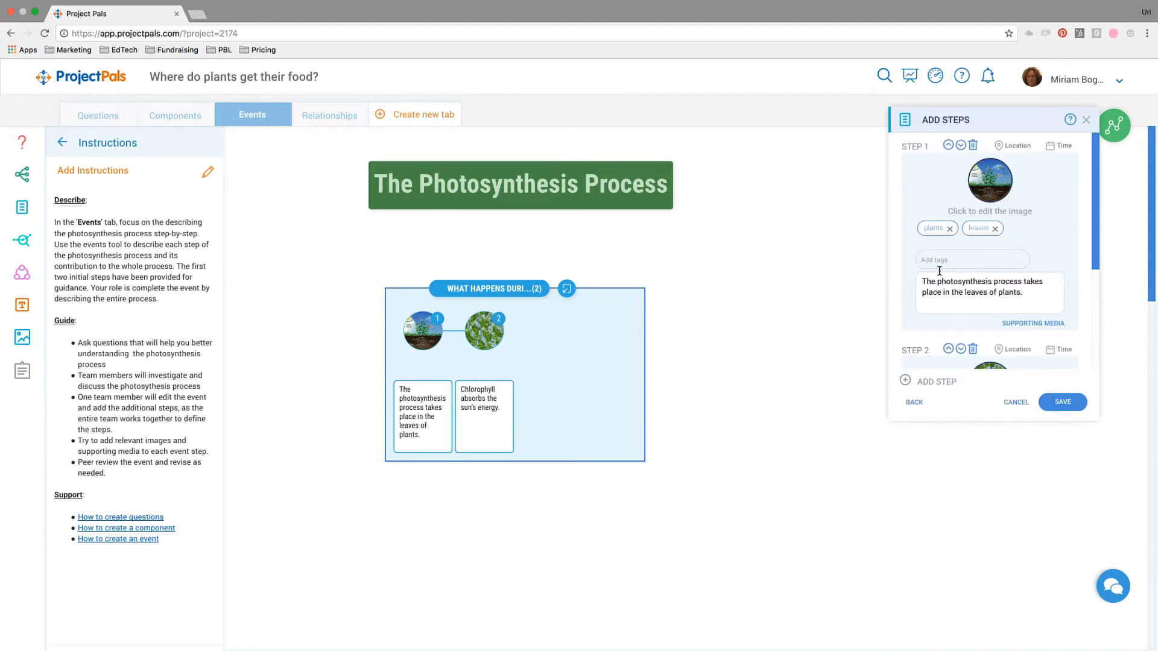
pyautogui.scroll(-5, 938, 270)
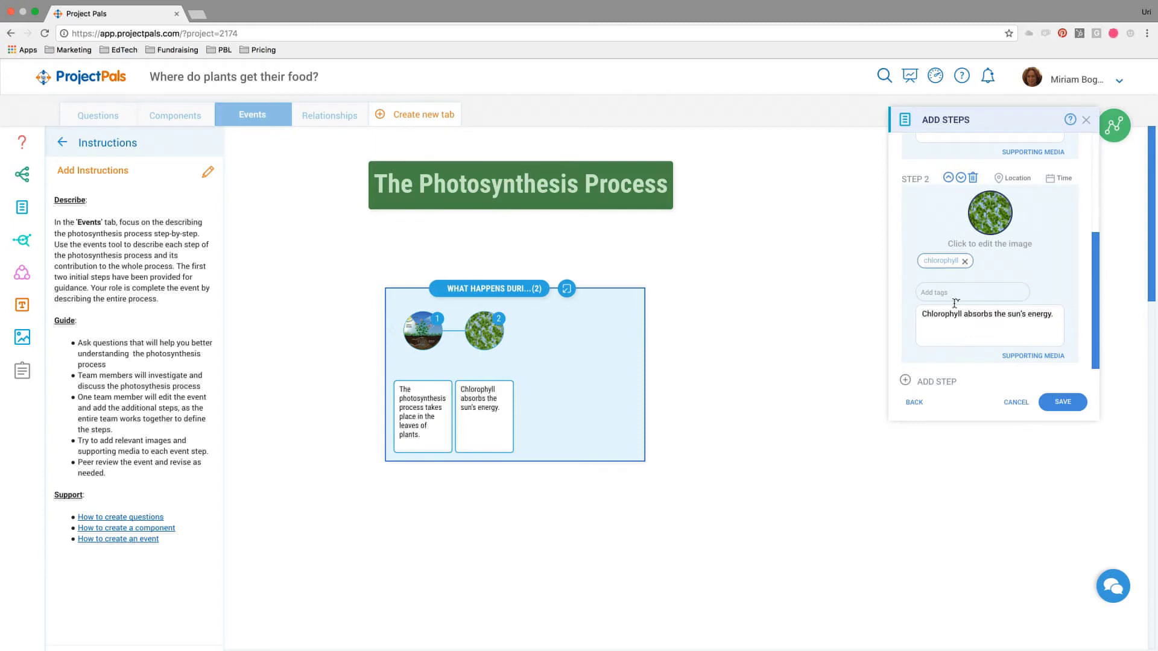
pyautogui.click(907, 383)
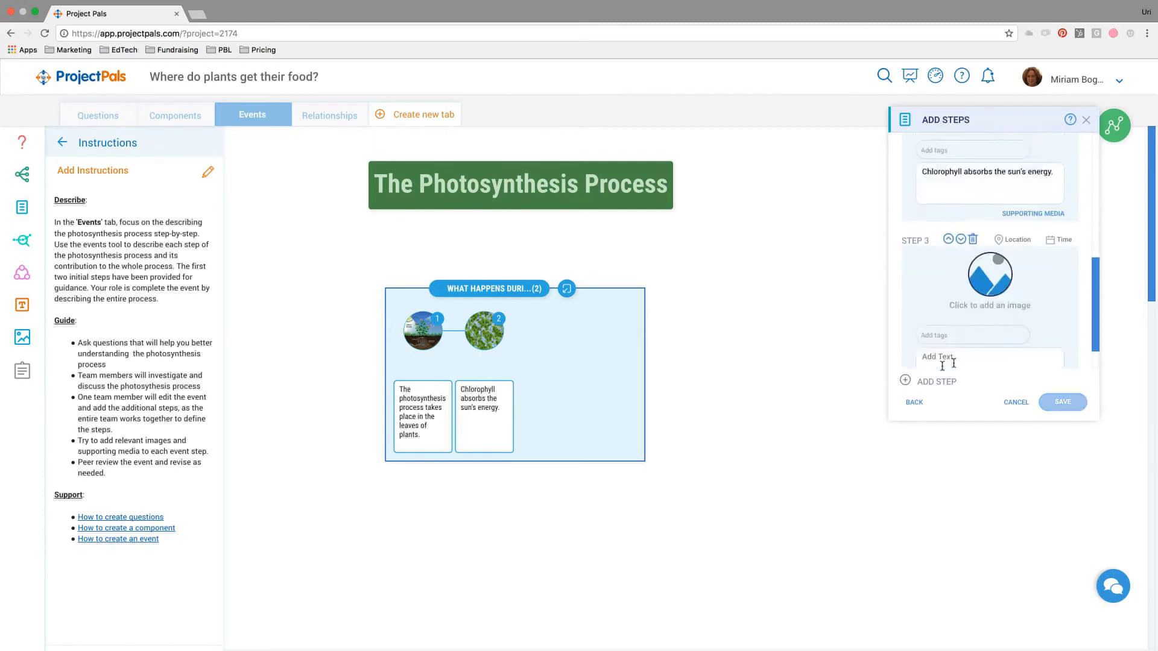
pyautogui.click(943, 319)
pyautogui.write('4')
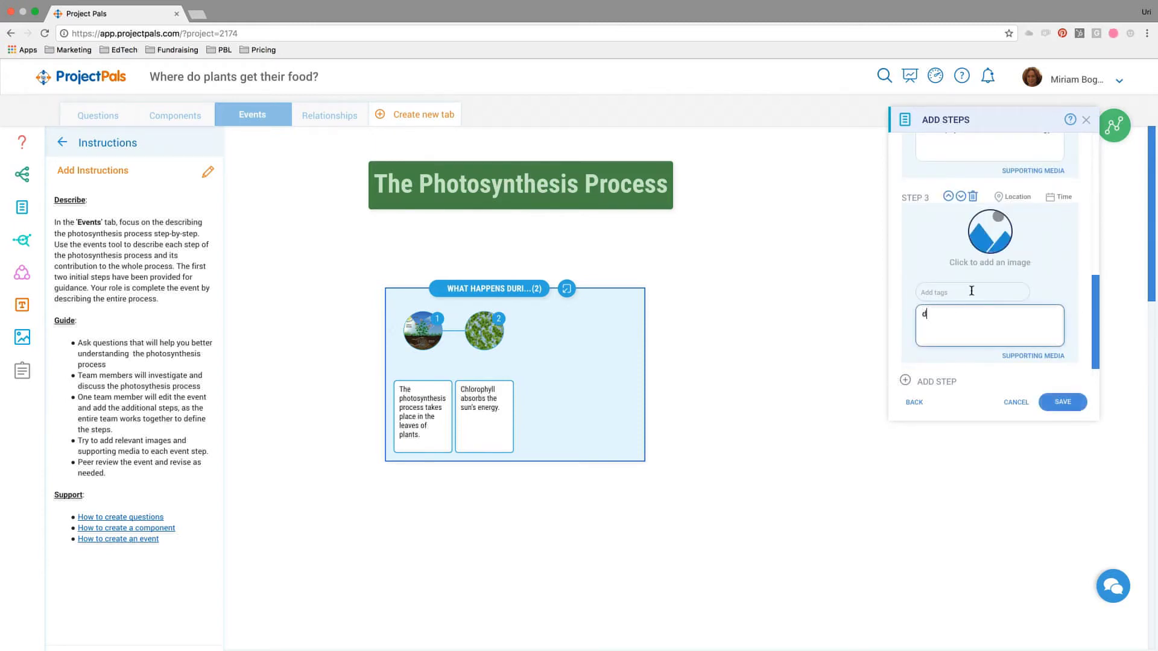
pyautogui.press('BackSpace')
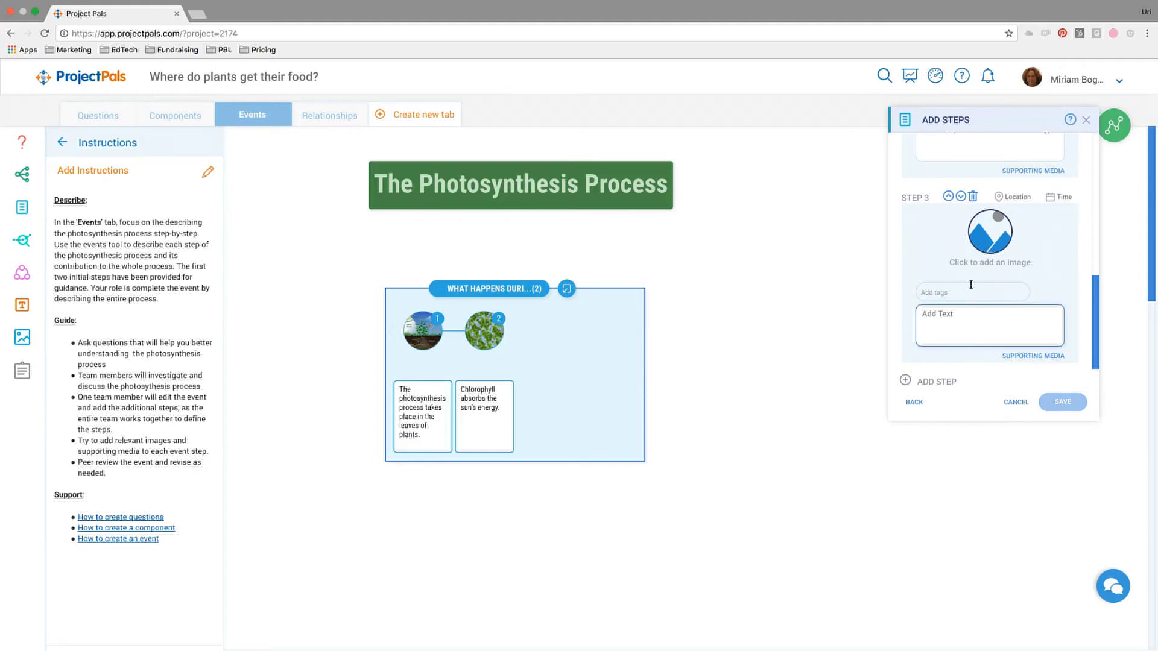
pyautogui.click(1017, 402)
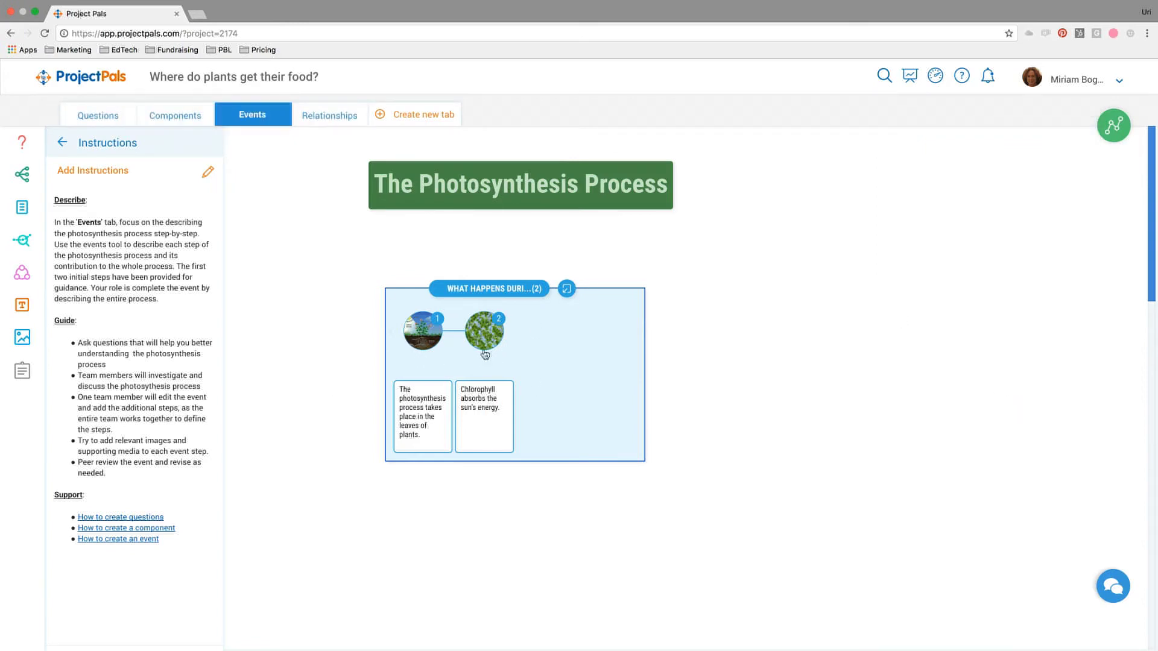
# Open the Relationships map and select then deselect the central plant image
pyautogui.click(321, 110)
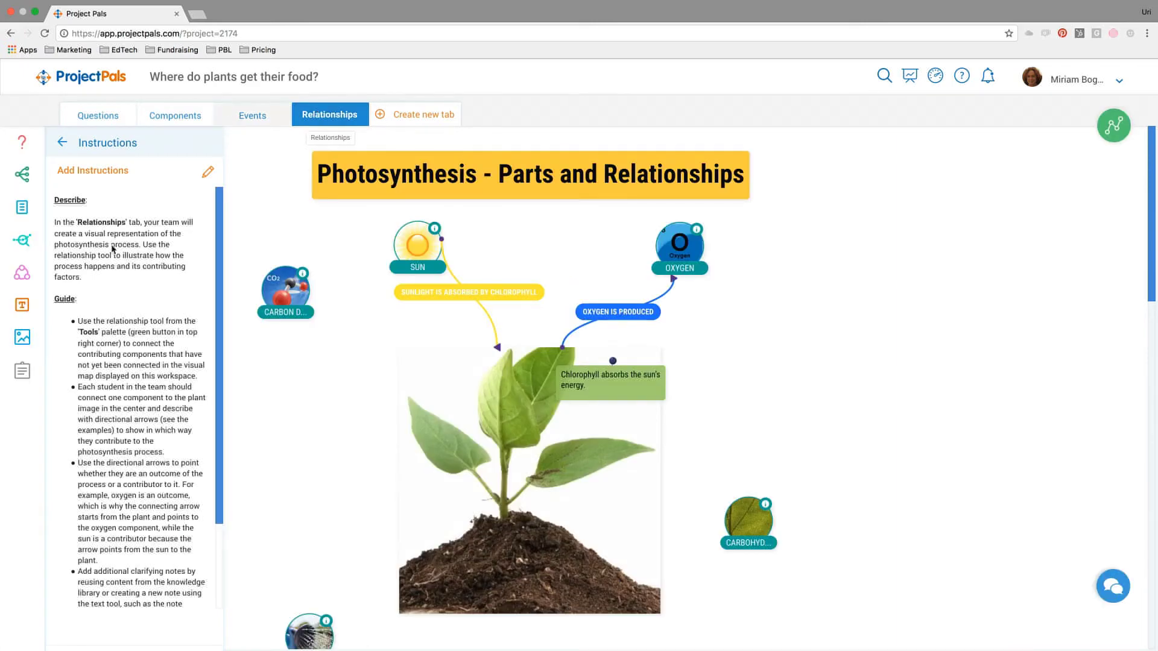
pyautogui.scroll(-5, 157, 476)
pyautogui.scroll(5, 159, 475)
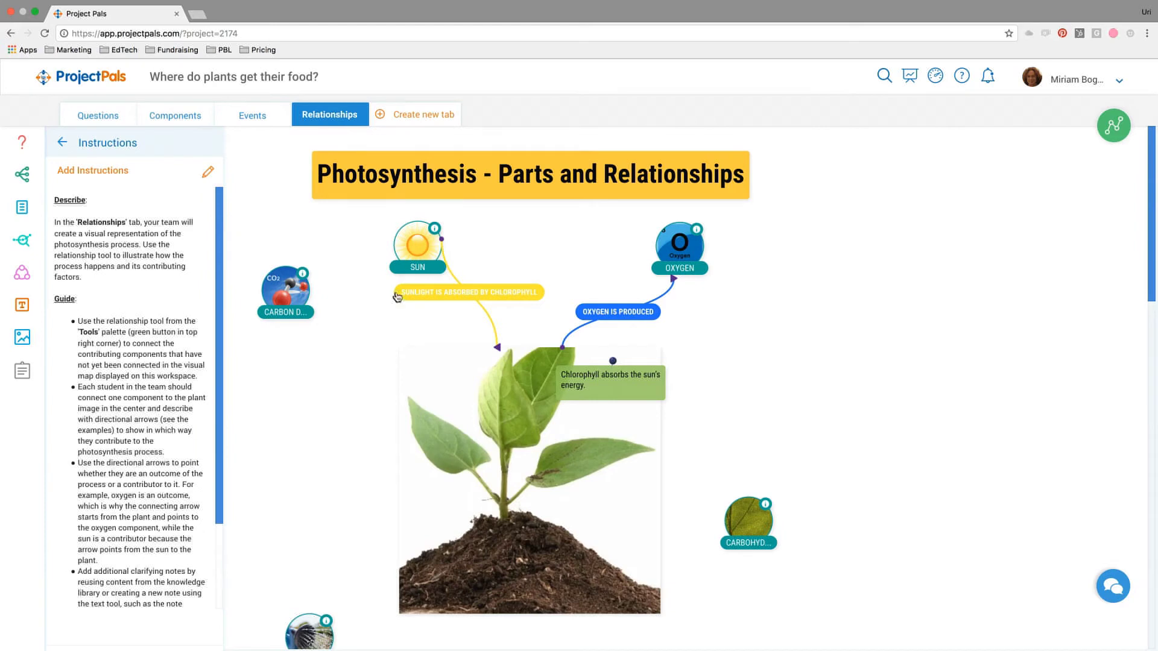
pyautogui.click(567, 462)
pyautogui.click(761, 489)
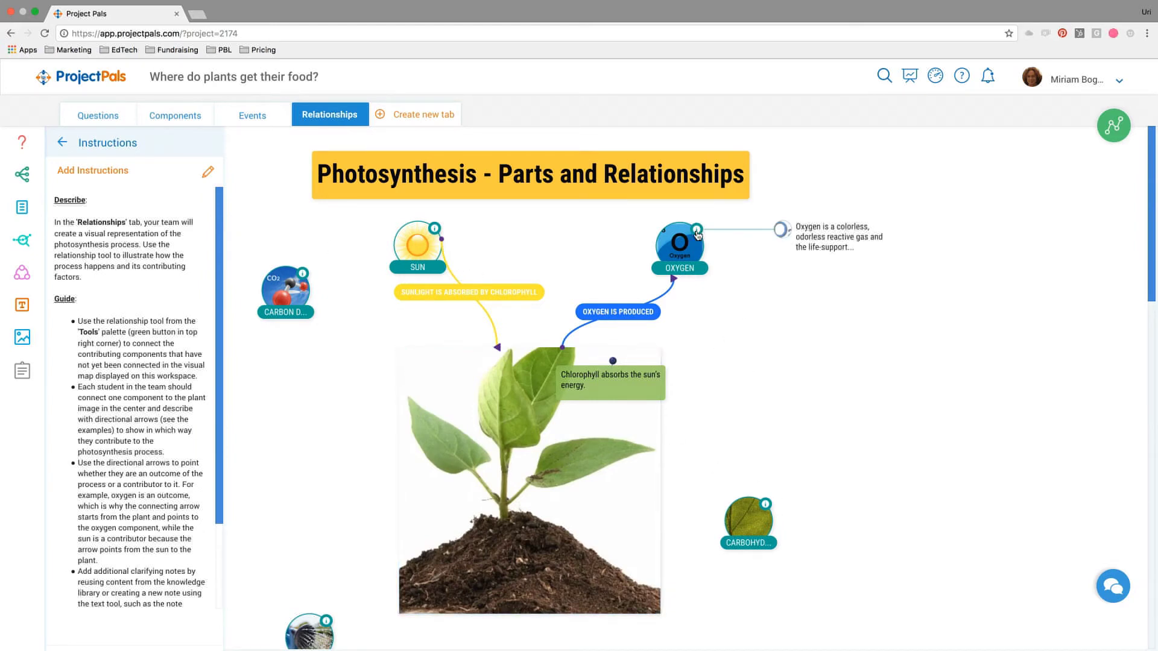
# Add an extra Oxygen node from the component list, move it, then remove it
pyautogui.click(21, 175)
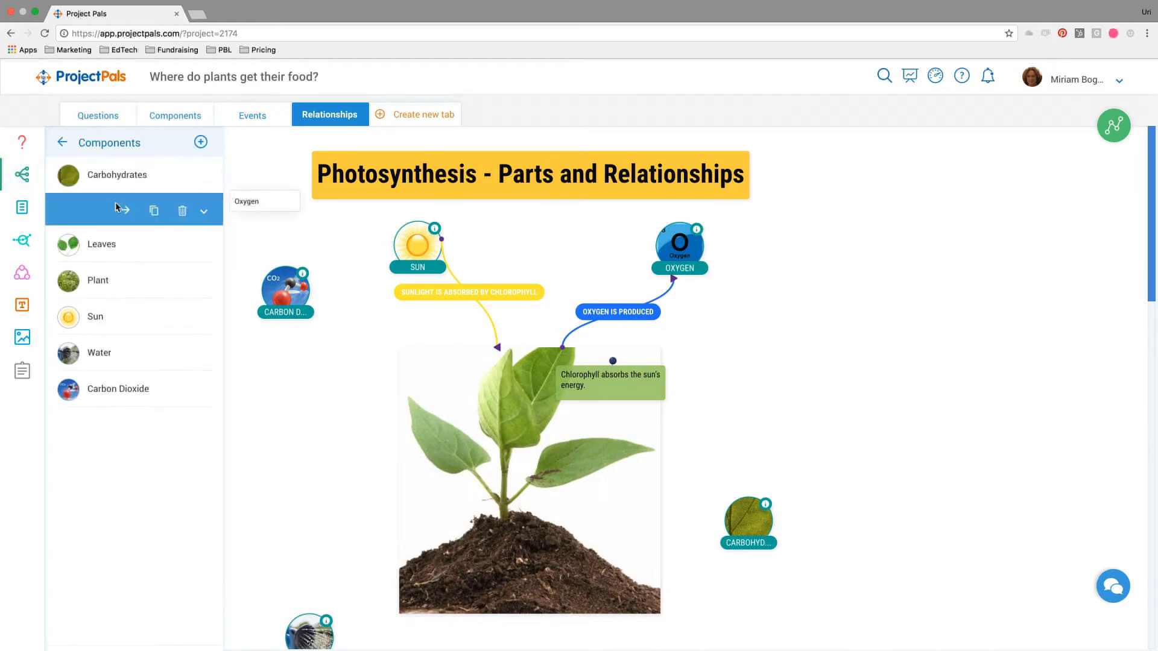
pyautogui.click(126, 213)
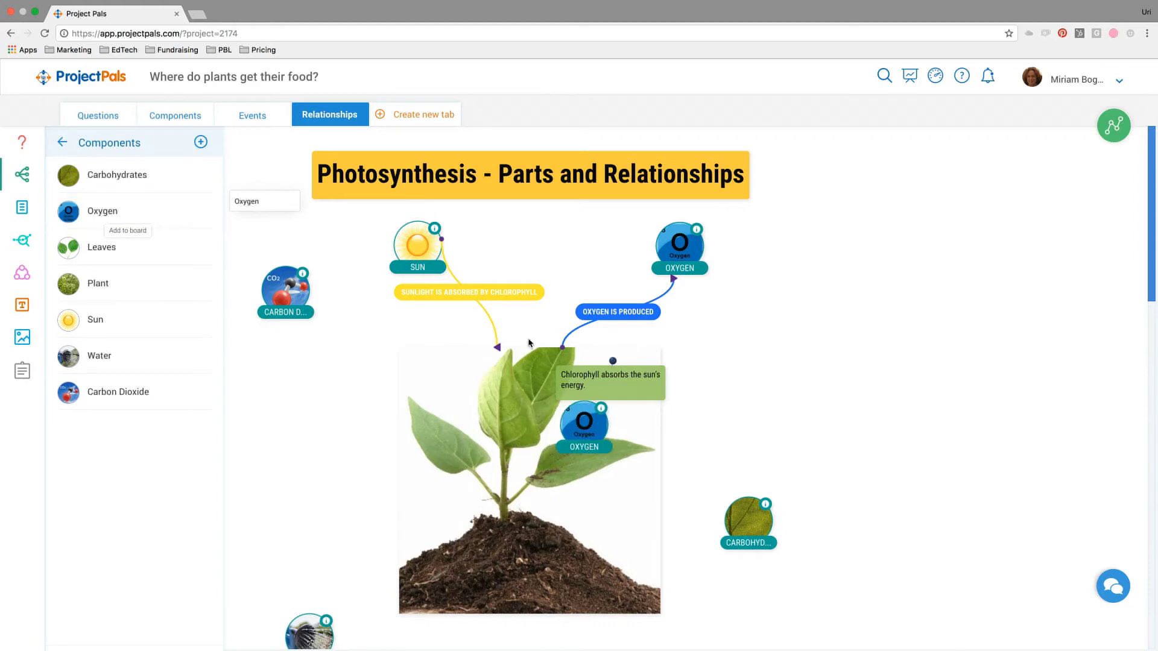
pyautogui.moveTo(584, 423); pyautogui.dragTo(909, 331)
pyautogui.rightClick(912, 327)
pyautogui.click(945, 434)
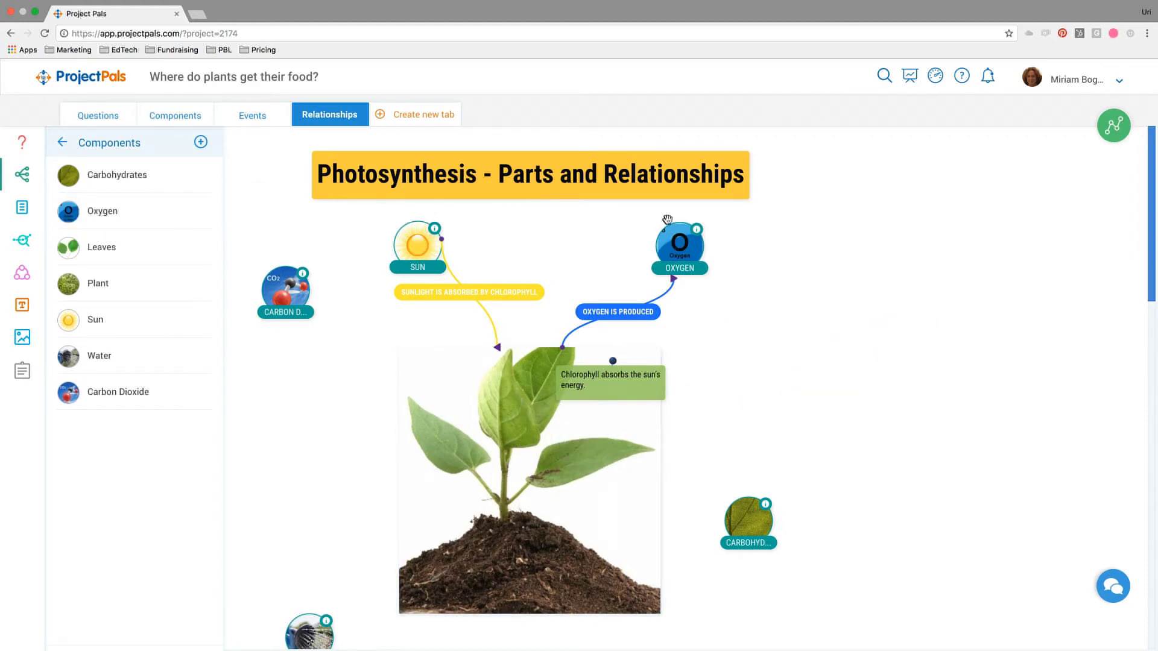
pyautogui.click(21, 370)
# Select and deselect the 'Photosynthesis - Parts and Relationships' title and central plant image
pyautogui.scroll(-1, 113, 372)
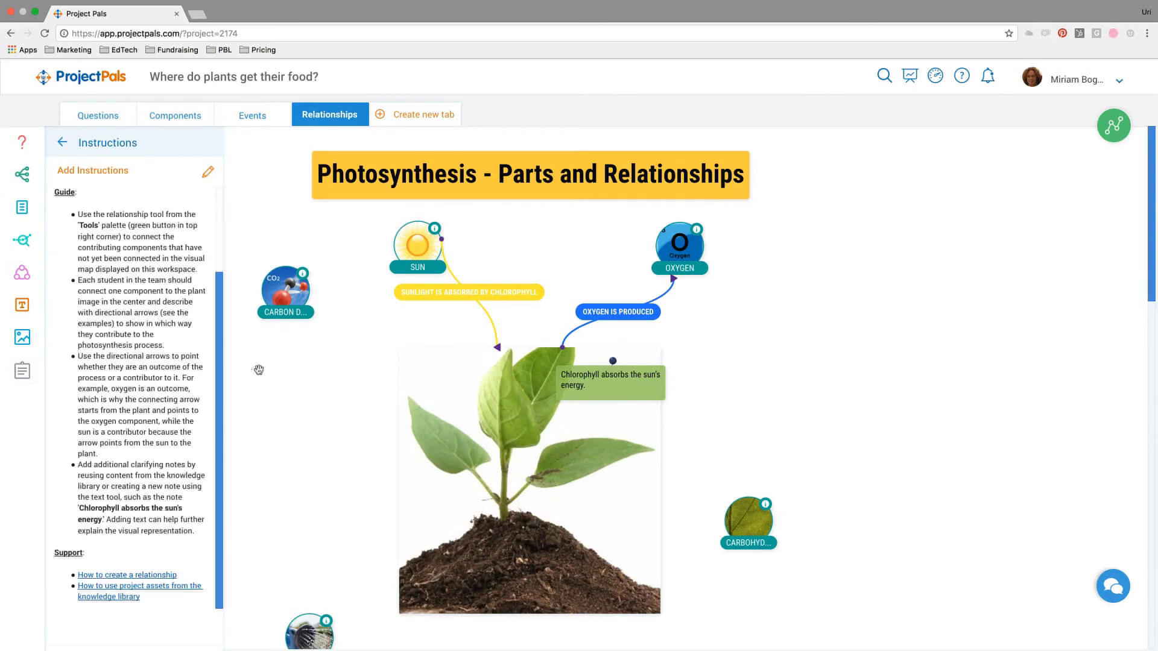
pyautogui.click(429, 196)
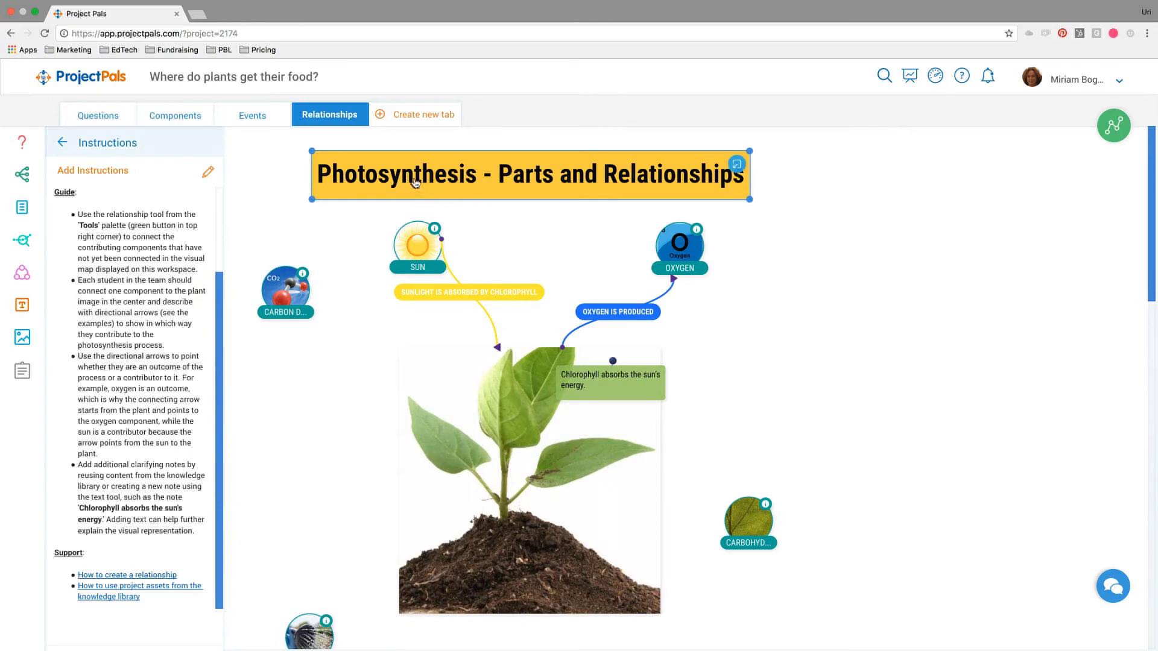
pyautogui.click(462, 219)
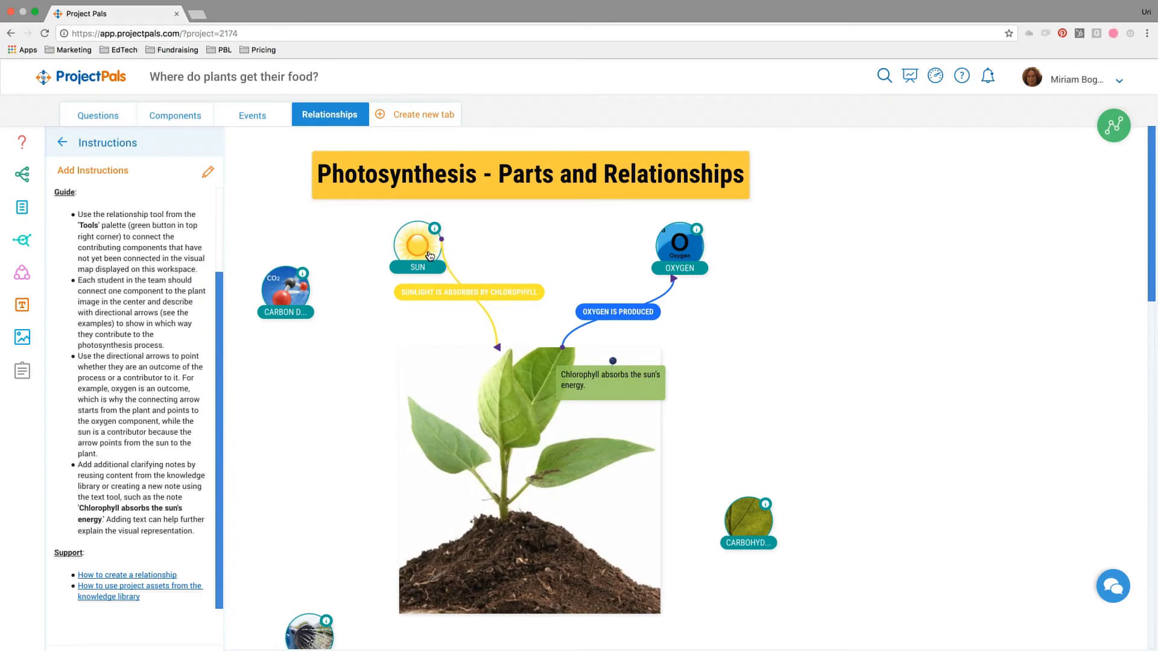
pyautogui.click(525, 450)
pyautogui.scroll(-1, 525, 450)
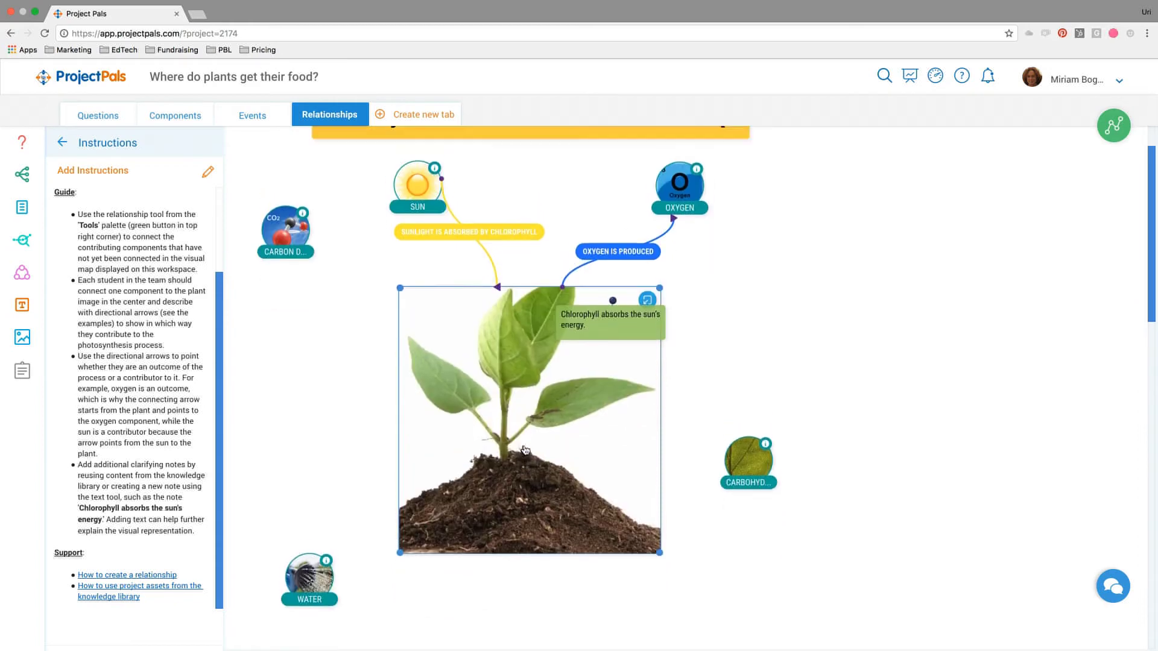
pyautogui.scroll(1, 526, 450)
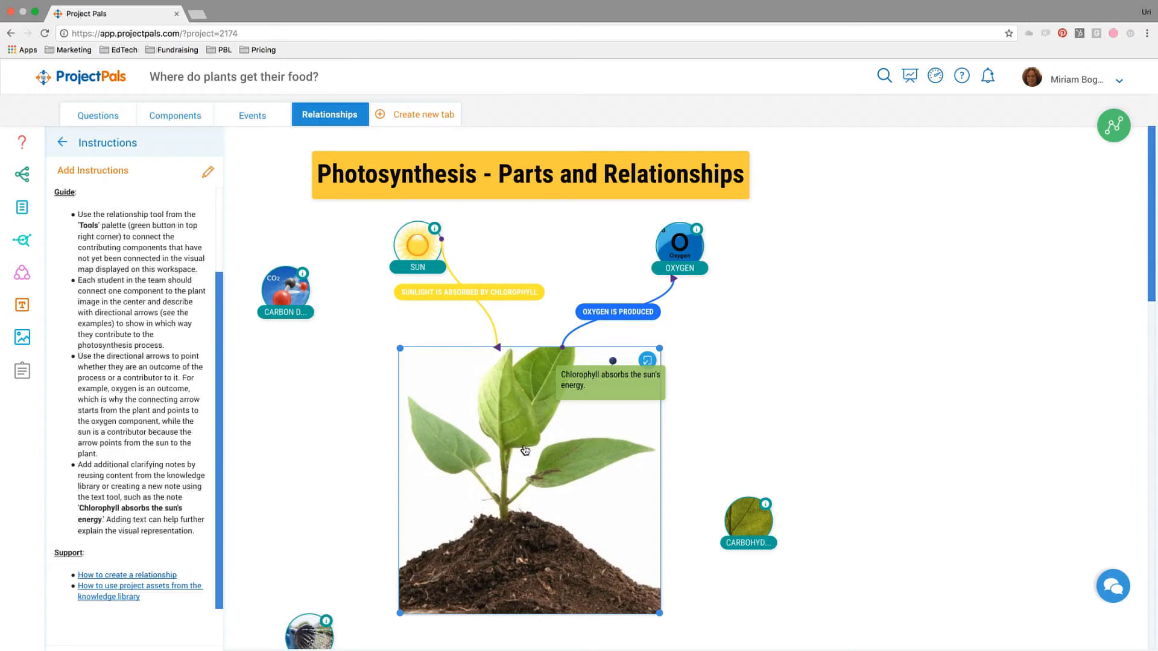
pyautogui.click(819, 414)
pyautogui.scroll(-1, 818, 414)
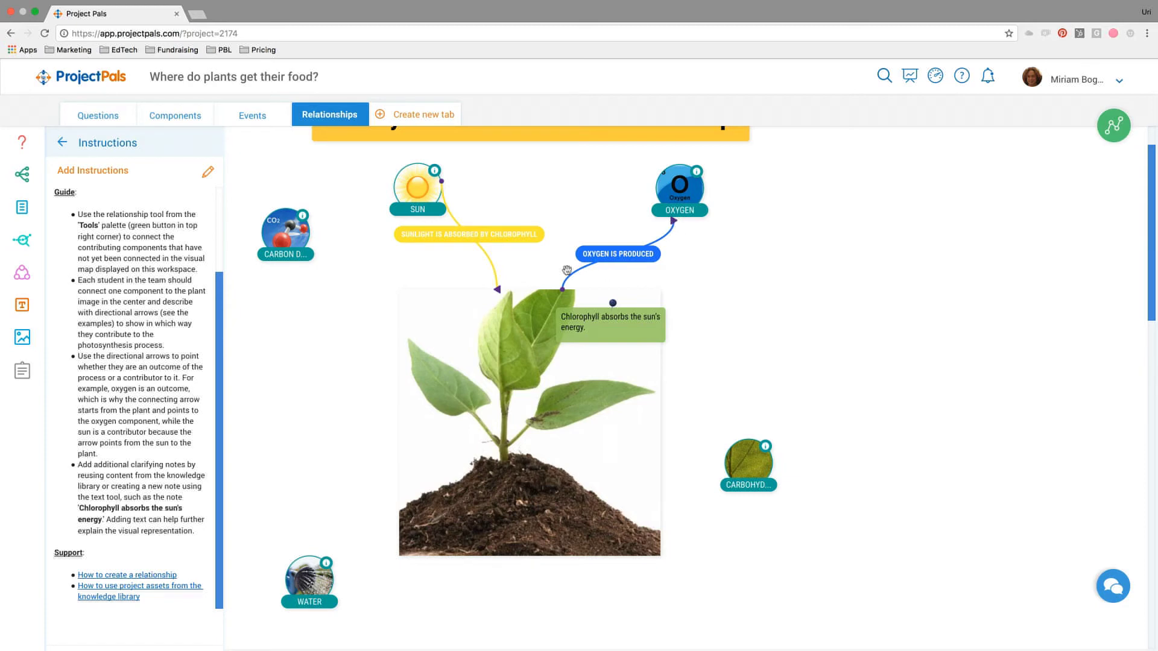
pyautogui.click(483, 309)
pyautogui.click(511, 288)
# Set relationship arrows to medium weight with a reverse-pointing arrowhead
pyautogui.click(1123, 133)
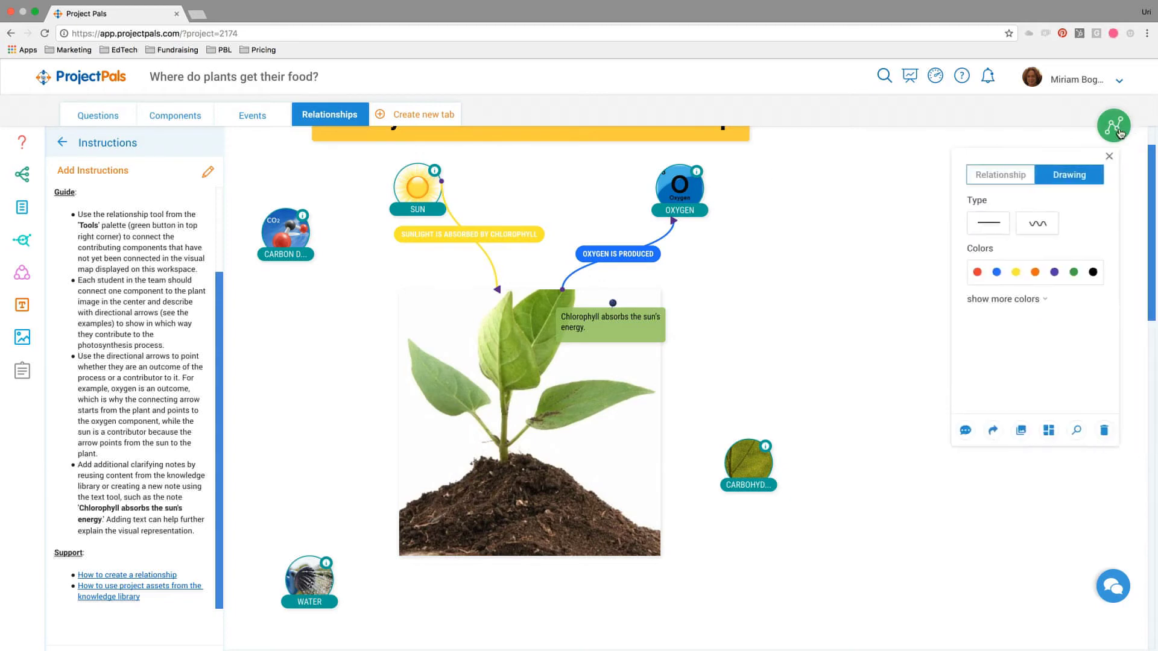
pyautogui.click(982, 180)
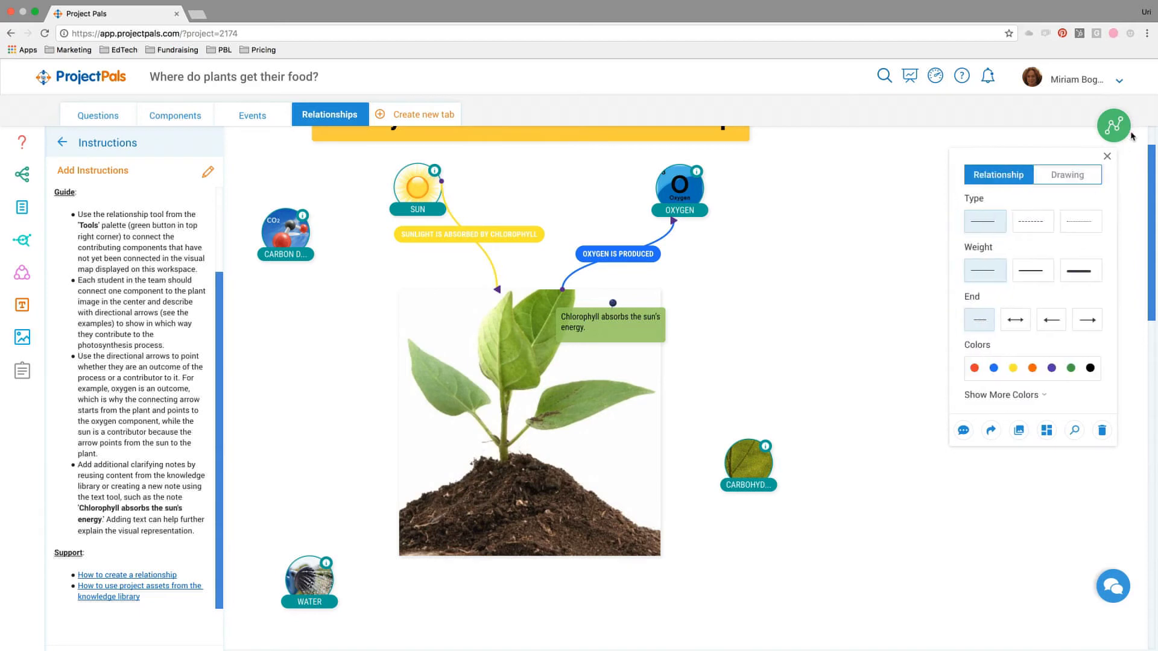
pyautogui.click(1036, 276)
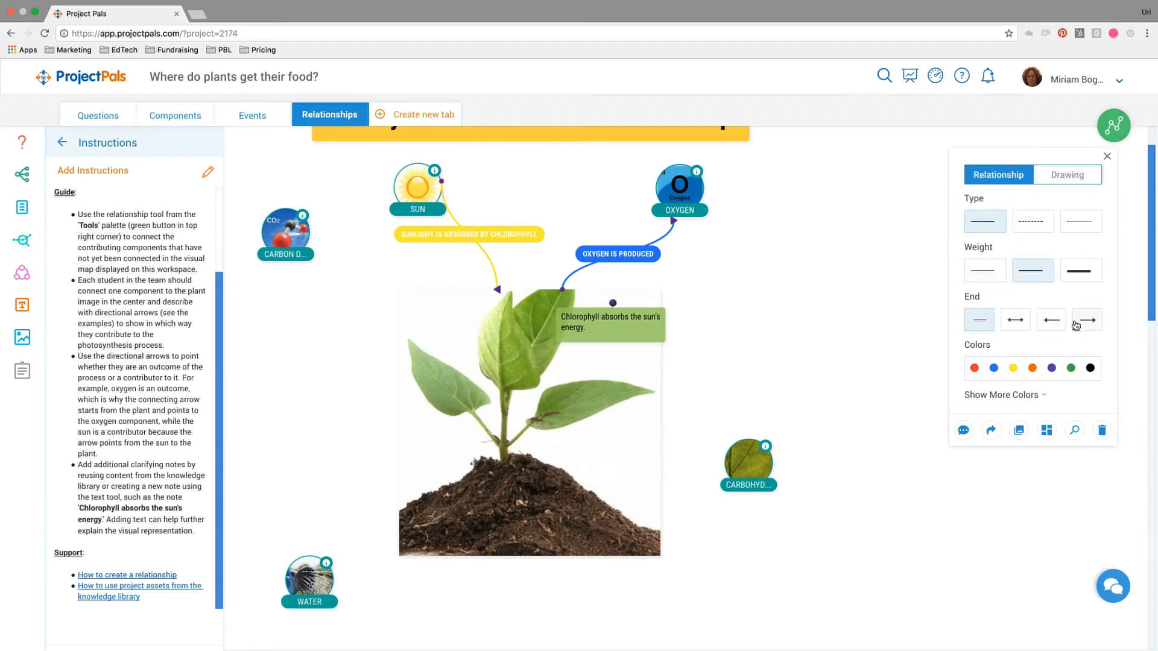
pyautogui.click(1053, 325)
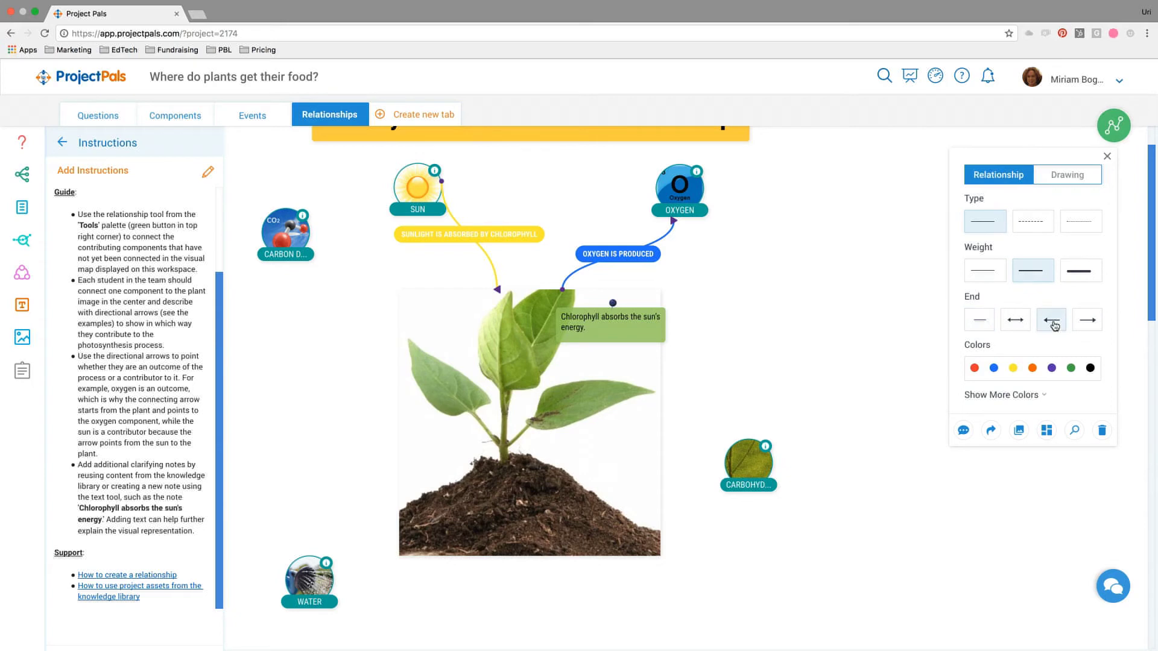
pyautogui.click(1088, 320)
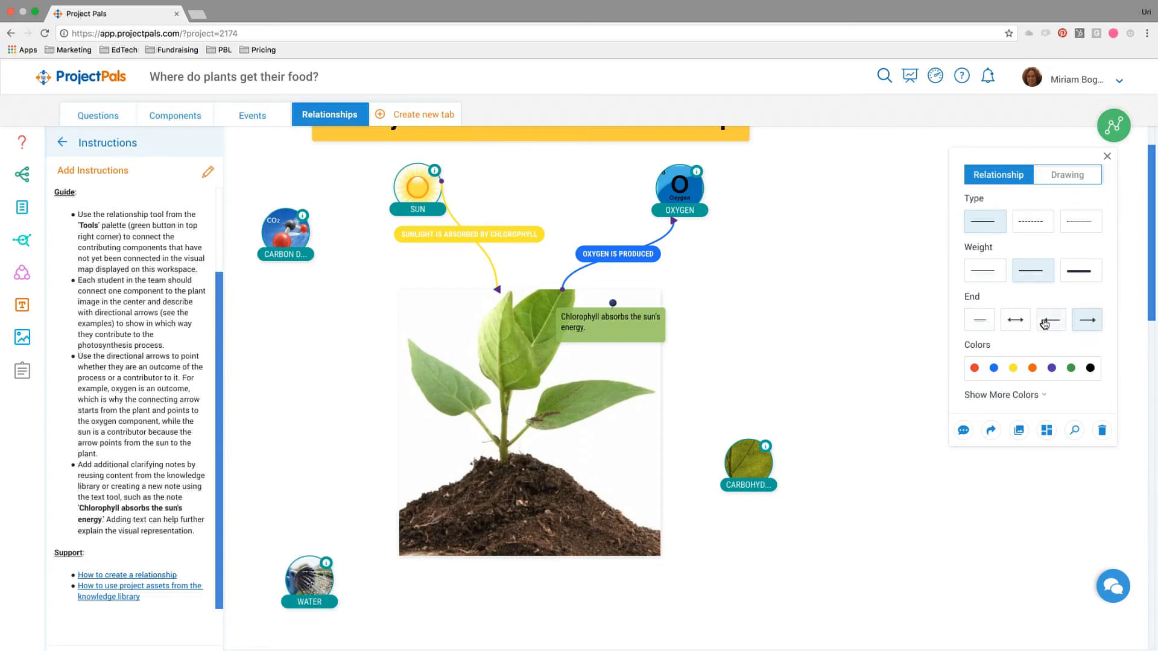
pyautogui.click(1044, 324)
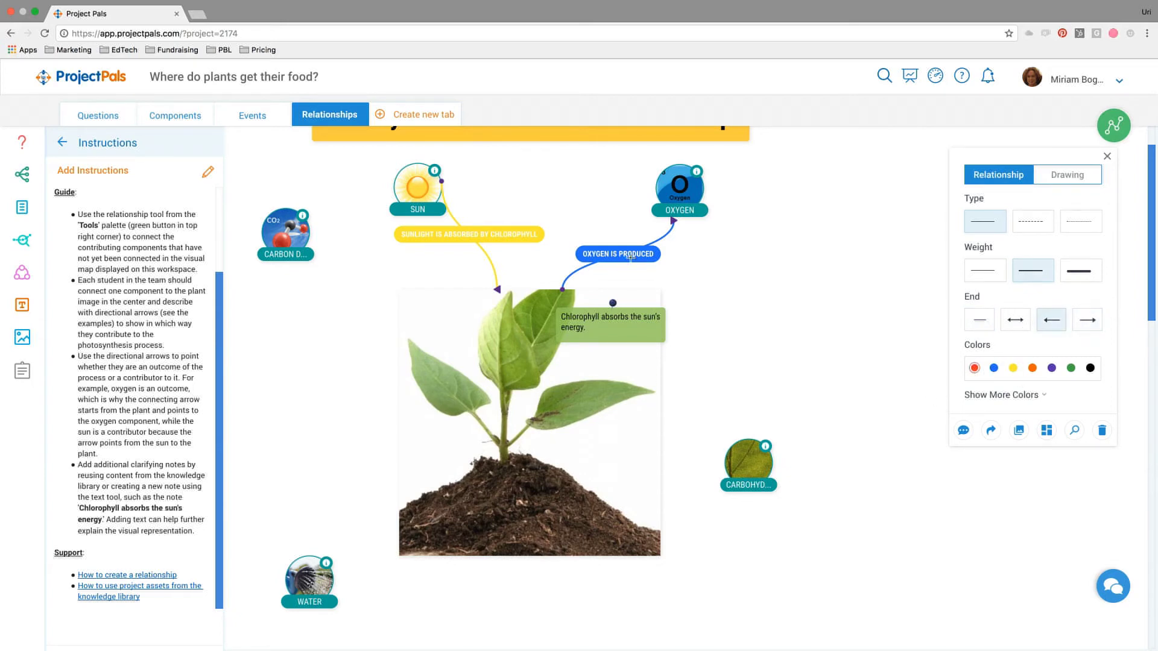
# Draw an arrow from Carbon Dioxide to the plant titled 'LEAVES TAKE IN CARBON DIOXIDE'
pyautogui.moveTo(307, 268)
pyautogui.moveTo(307, 269); pyautogui.dragTo(403, 337)
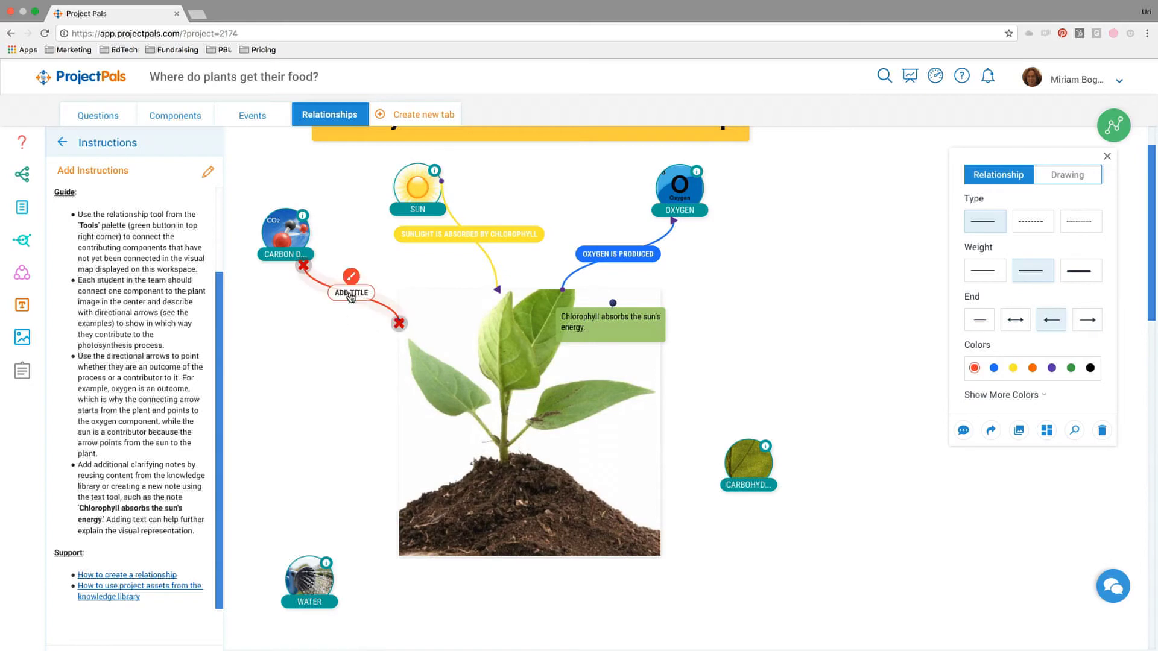
pyautogui.click(360, 294)
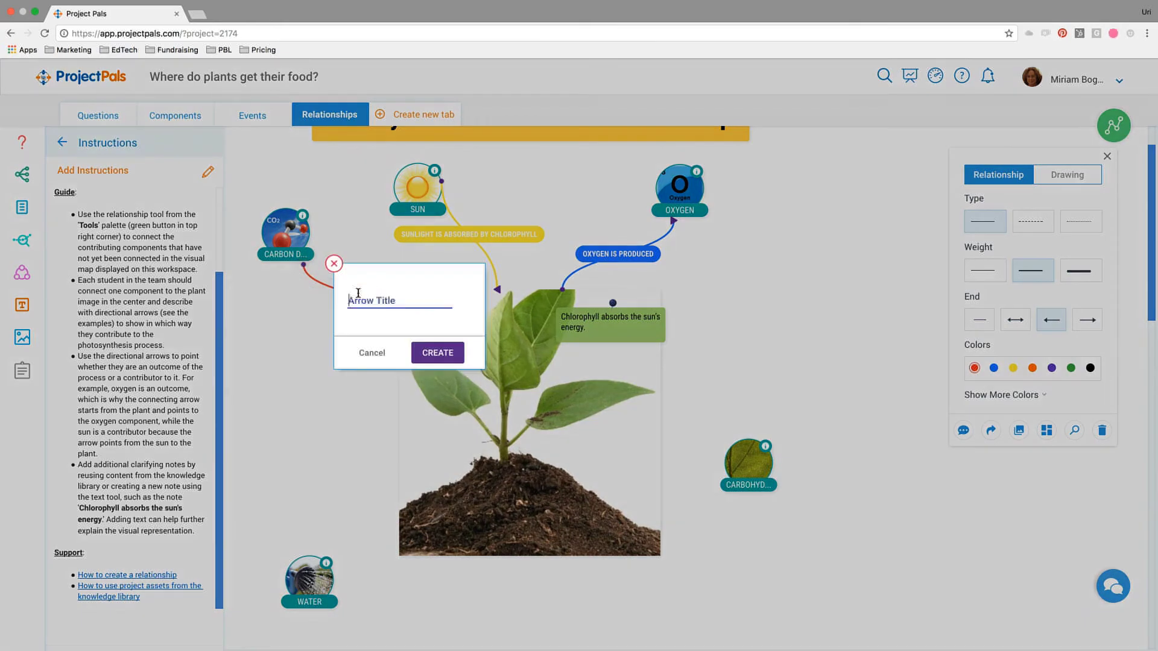
pyautogui.write('Lea')
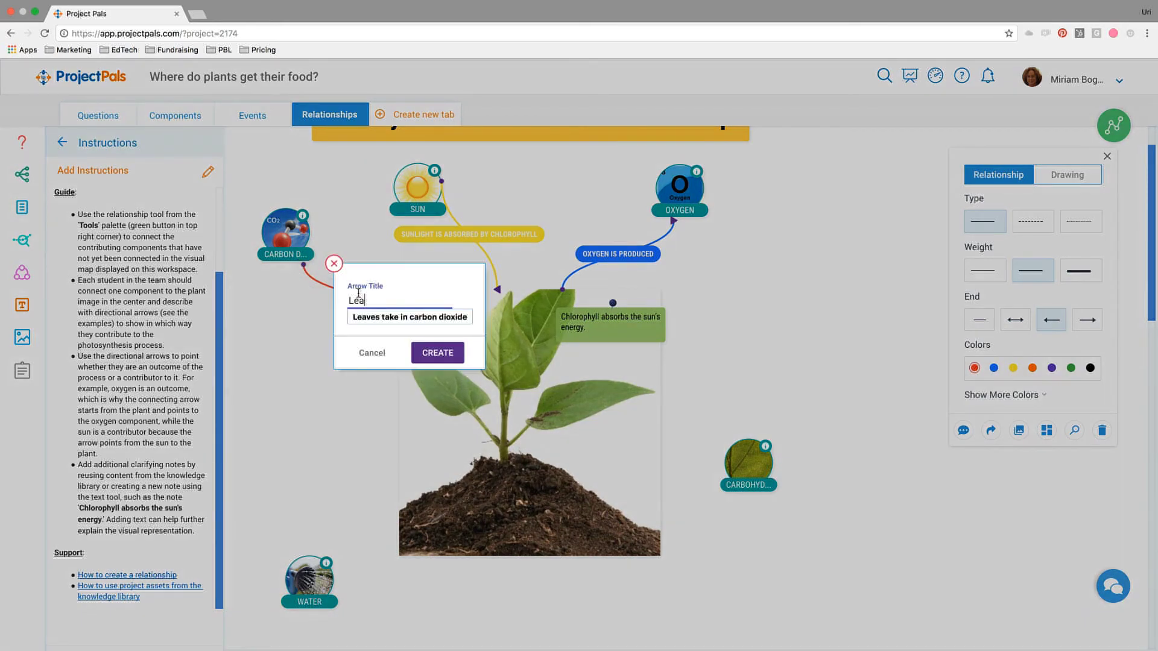
pyautogui.write('ves')
pyautogui.press('Down')
pyautogui.press('Return')
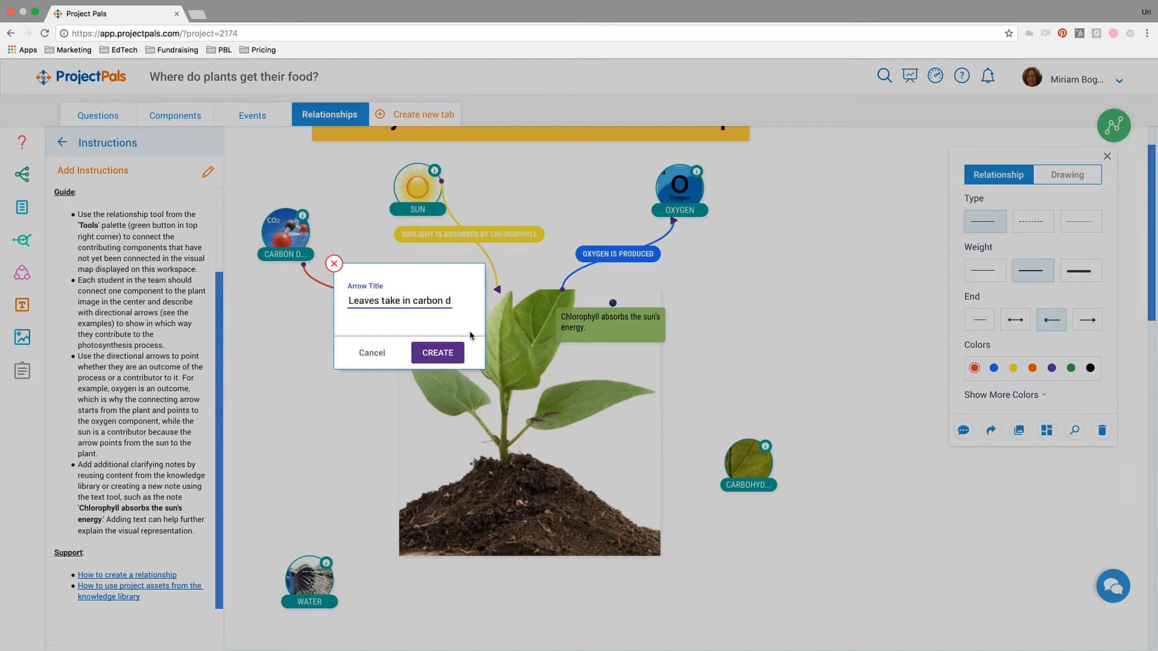
pyautogui.click(437, 353)
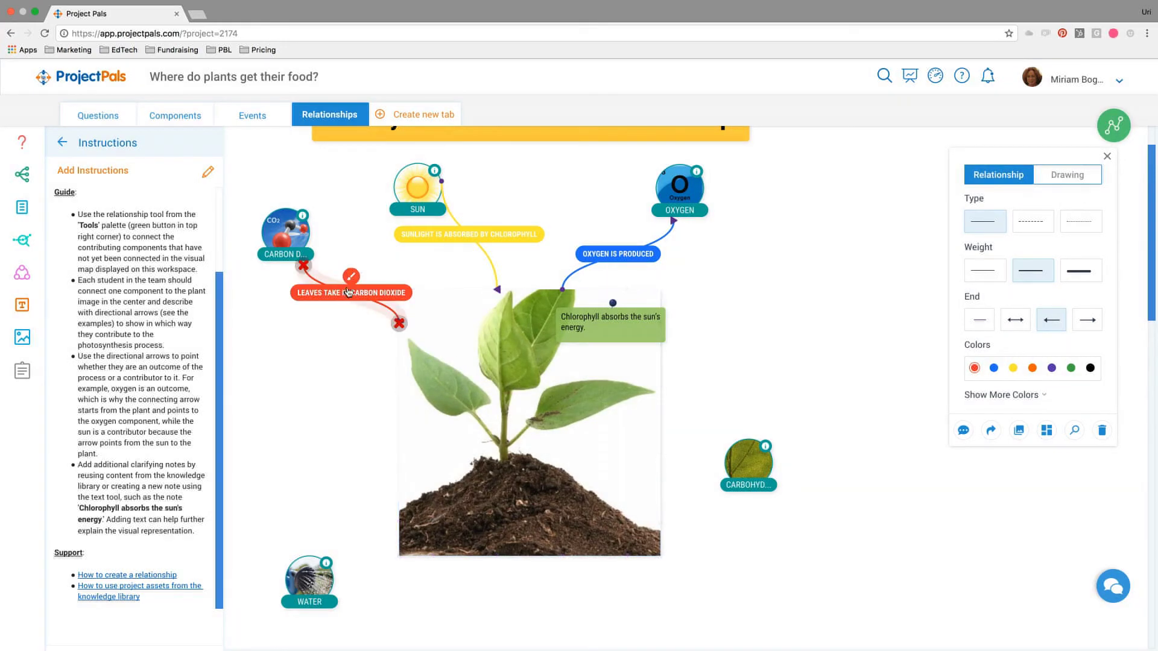
pyautogui.click(238, 324)
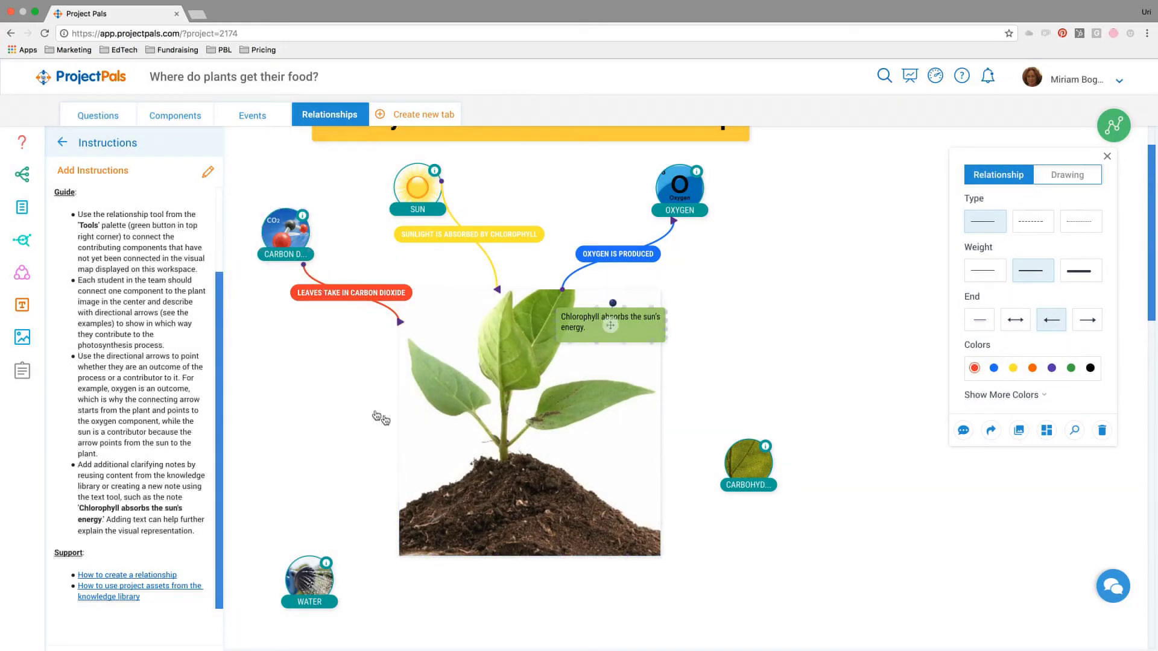
pyautogui.moveTo(318, 584)
pyautogui.click(1108, 158)
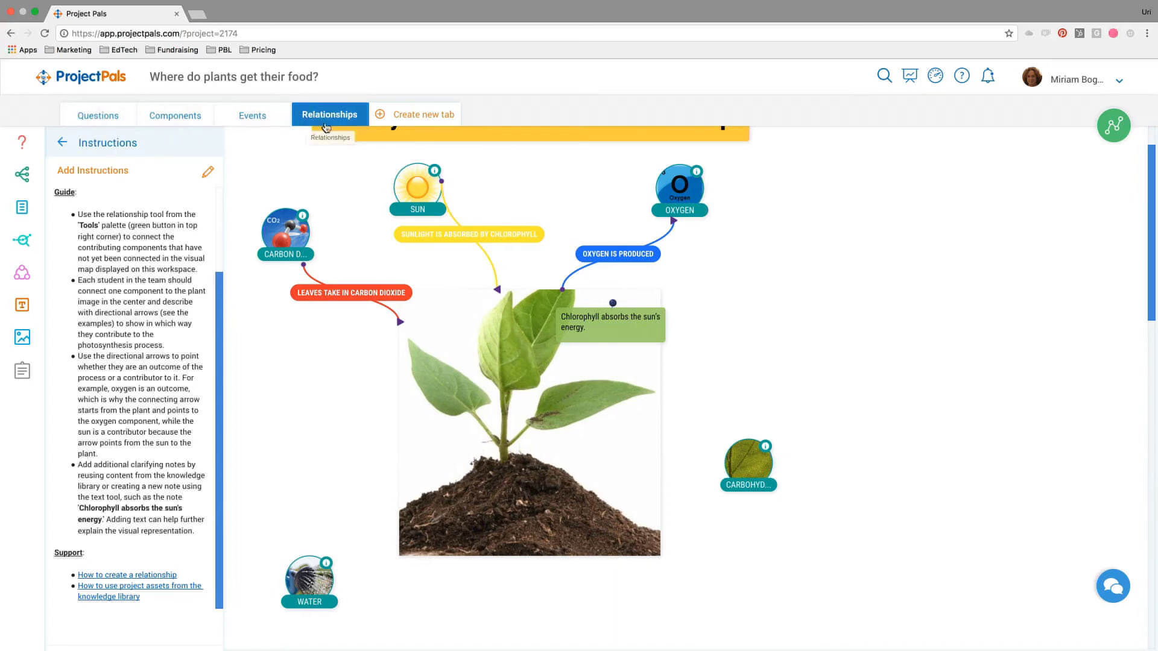
pyautogui.click(555, 474)
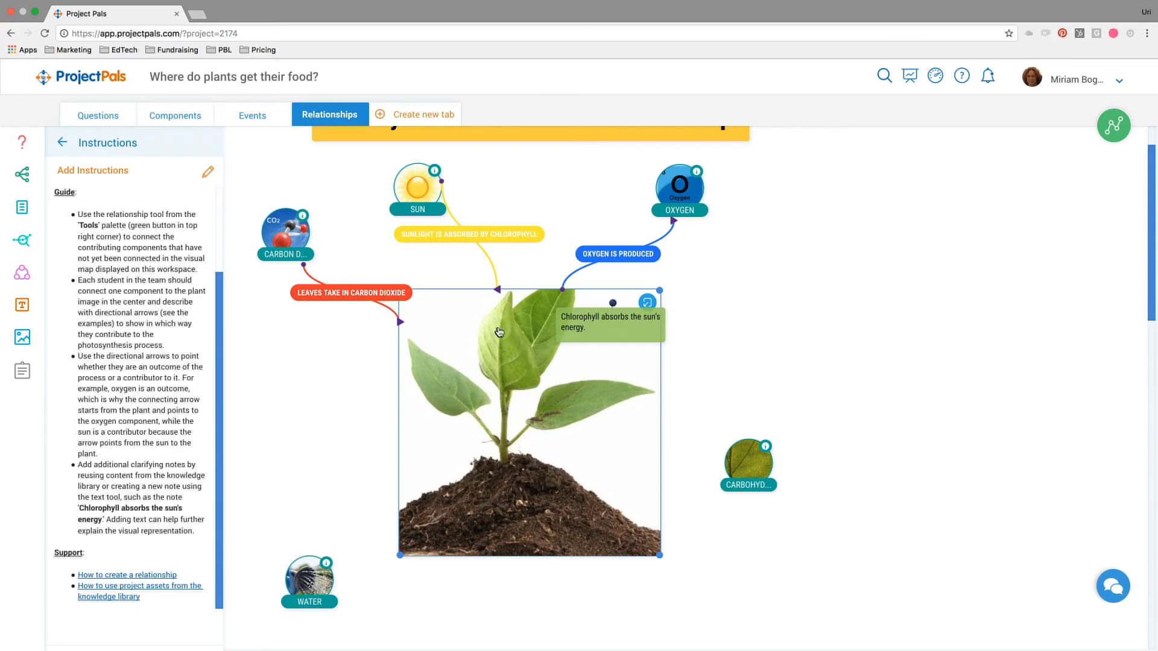
pyautogui.click(343, 352)
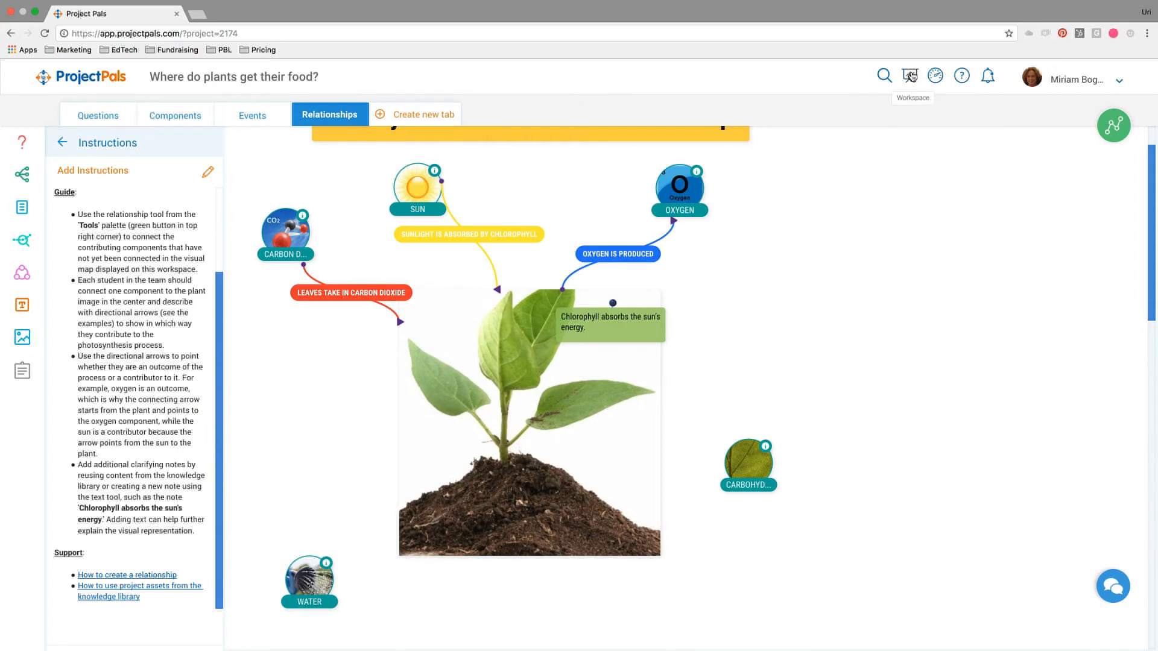
pyautogui.click(1094, 82)
# Sign out and enter the teacher's email on the login page, moving to the password field
pyautogui.scroll(-1, 1015, 272)
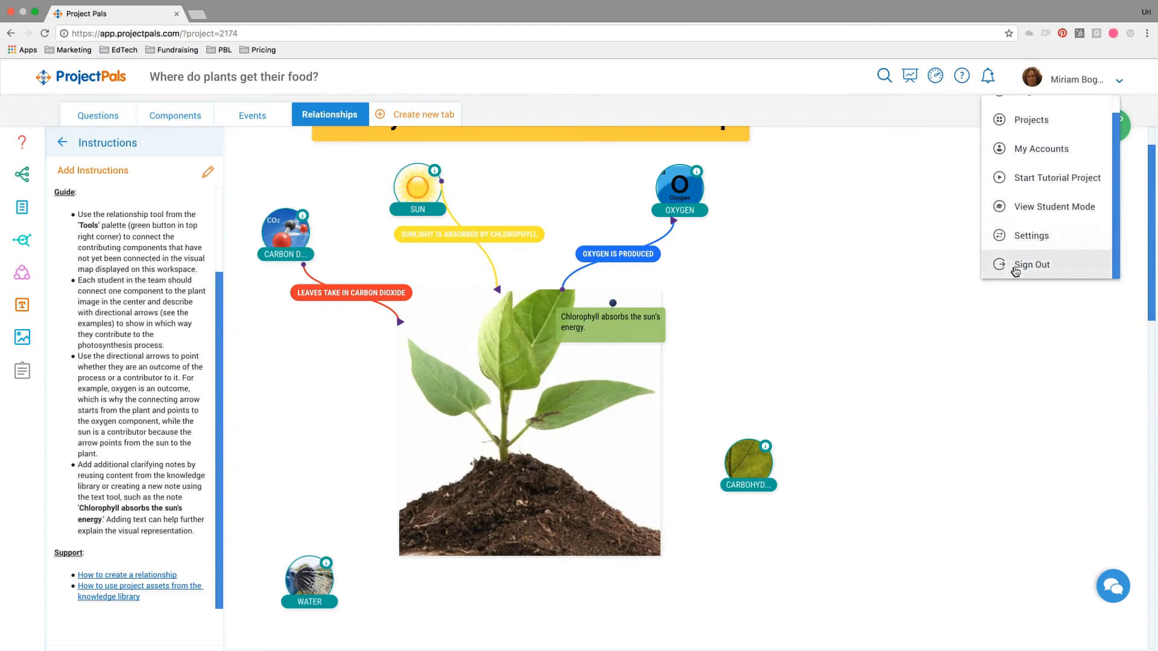
pyautogui.click(1016, 268)
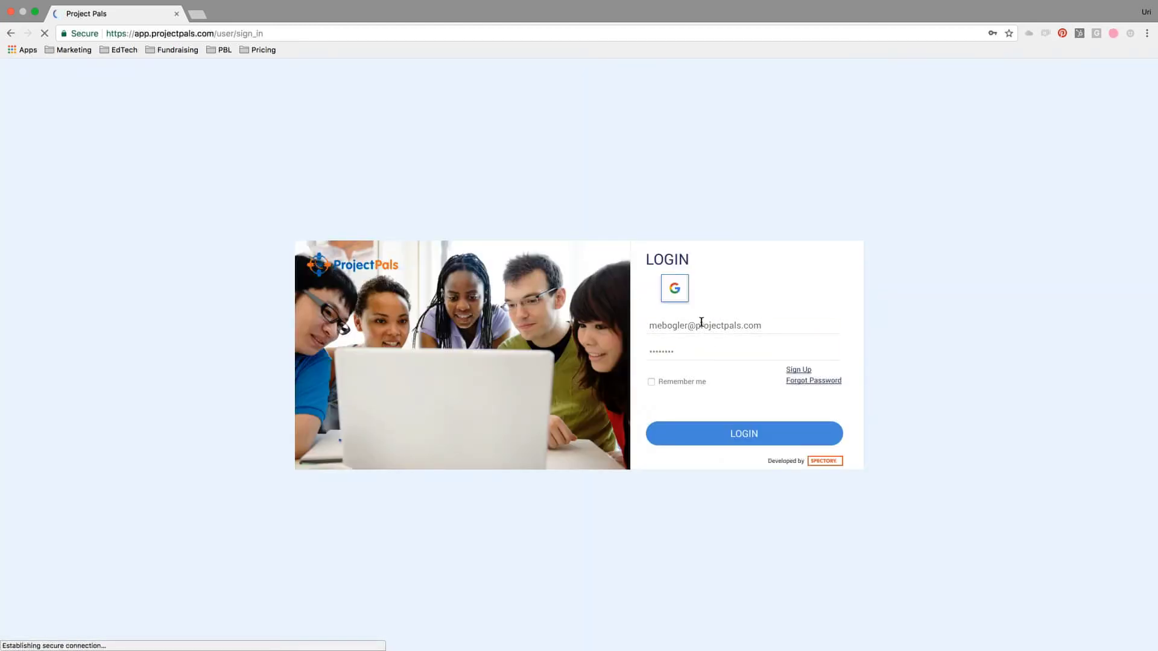
pyautogui.tripleClick(701, 324)
pyautogui.write('tim')
pyautogui.press('Down')
pyautogui.press('Return')
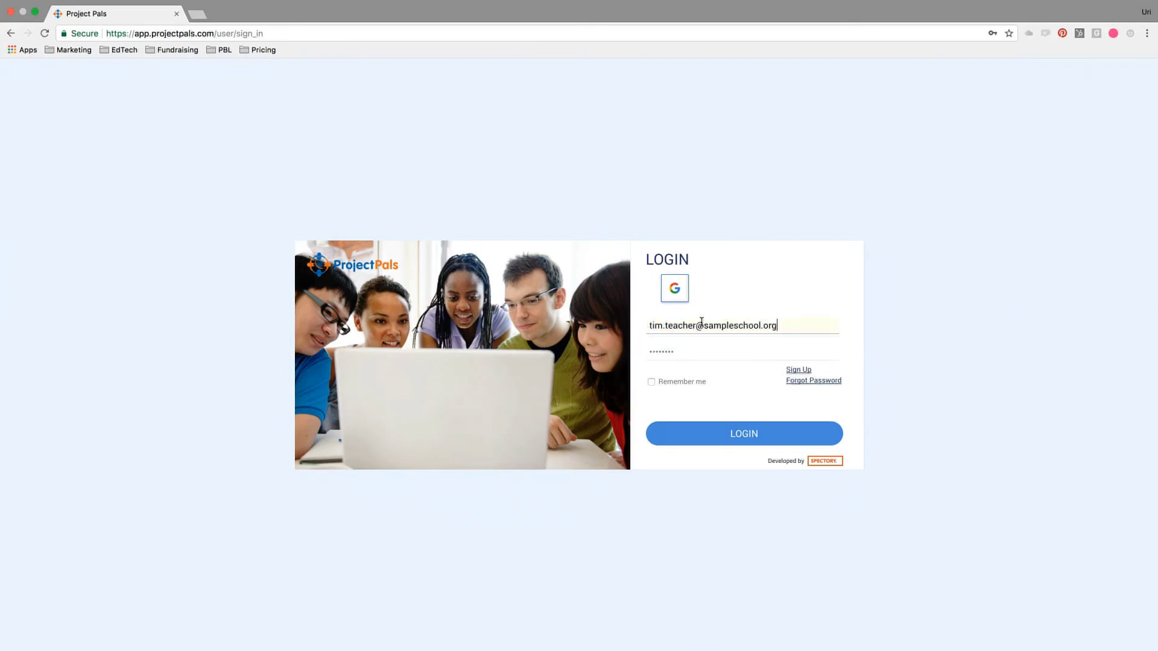
pyautogui.press('Tab')
# Log in as the teacher with the account password and browse the project Catalog
pyautogui.write('****')
pyautogui.press('Return')
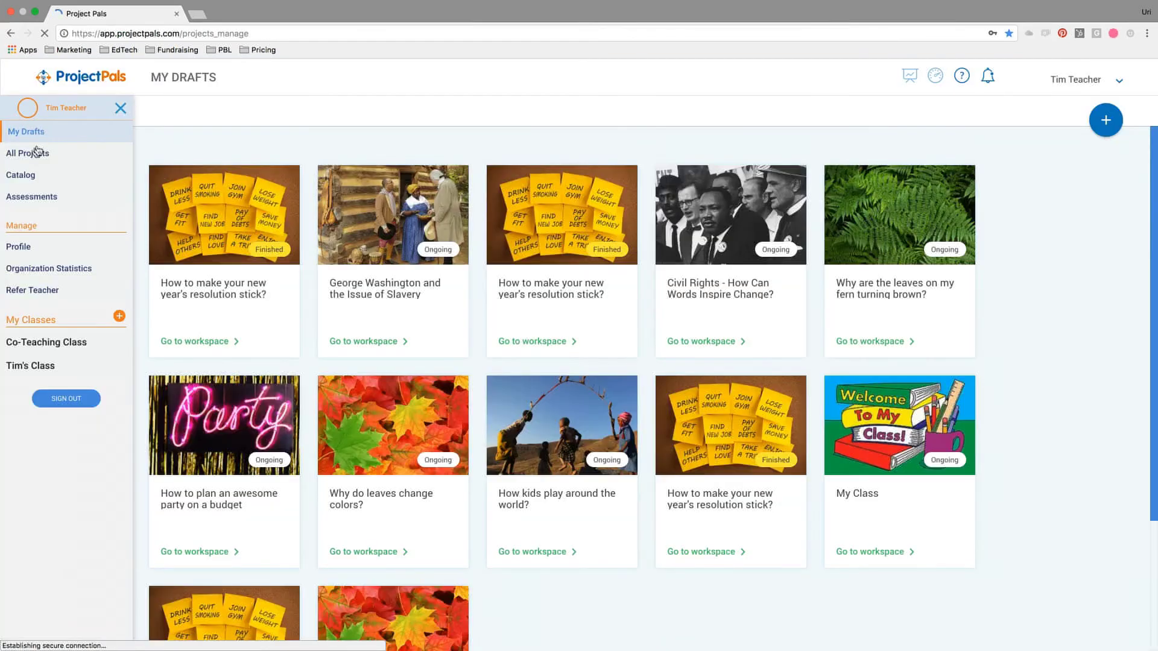
pyautogui.click(19, 176)
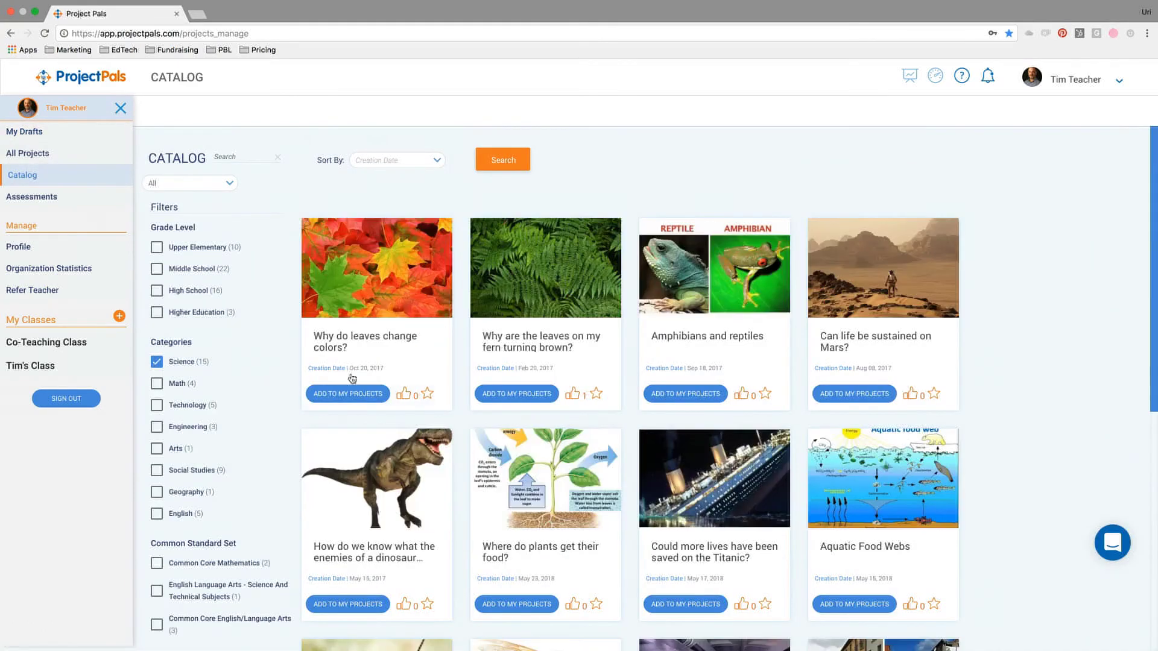
pyautogui.scroll(-3, 513, 397)
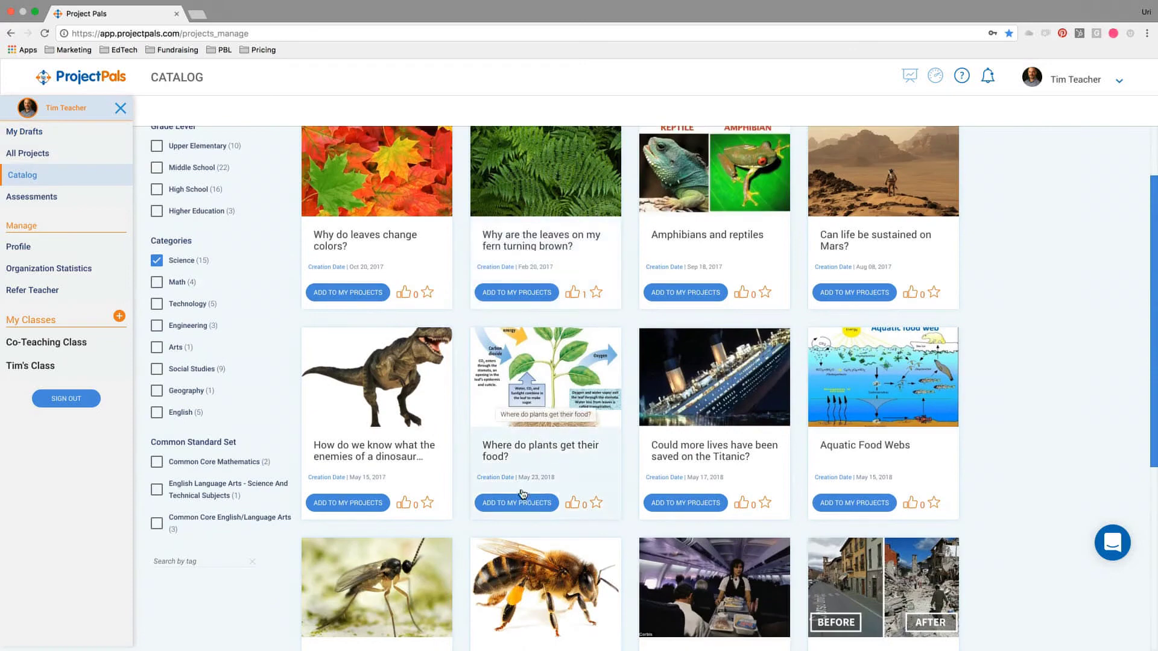
# Clone 'Where do plants get their food?' into the teacher's projects and return to My Drafts
pyautogui.click(513, 502)
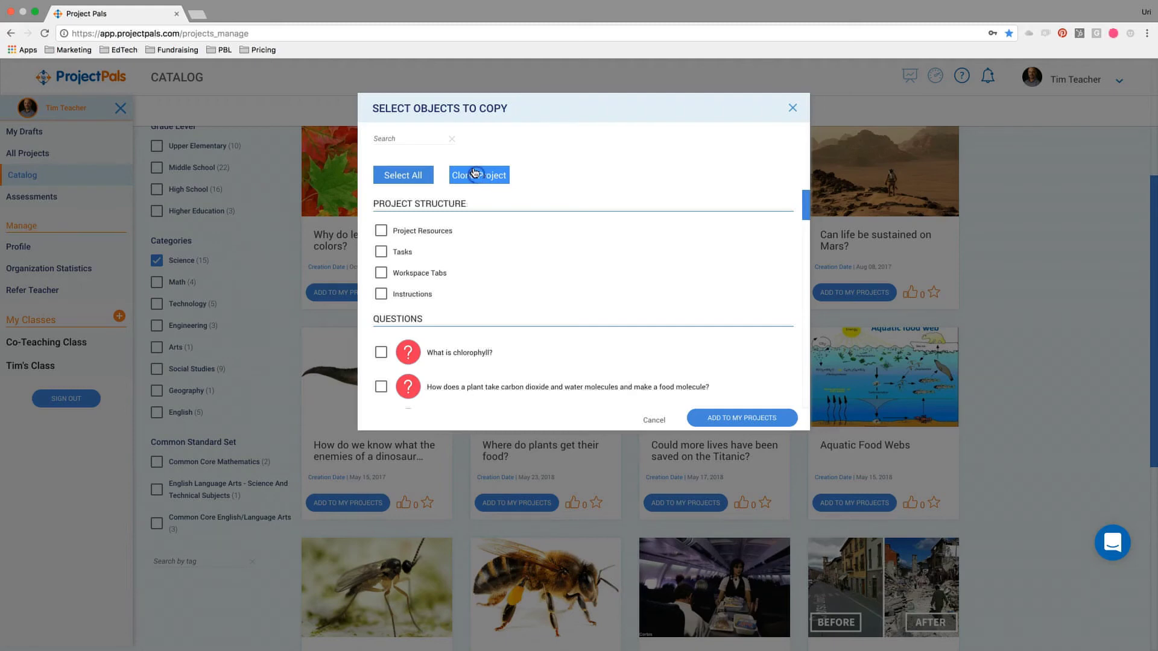
pyautogui.click(474, 174)
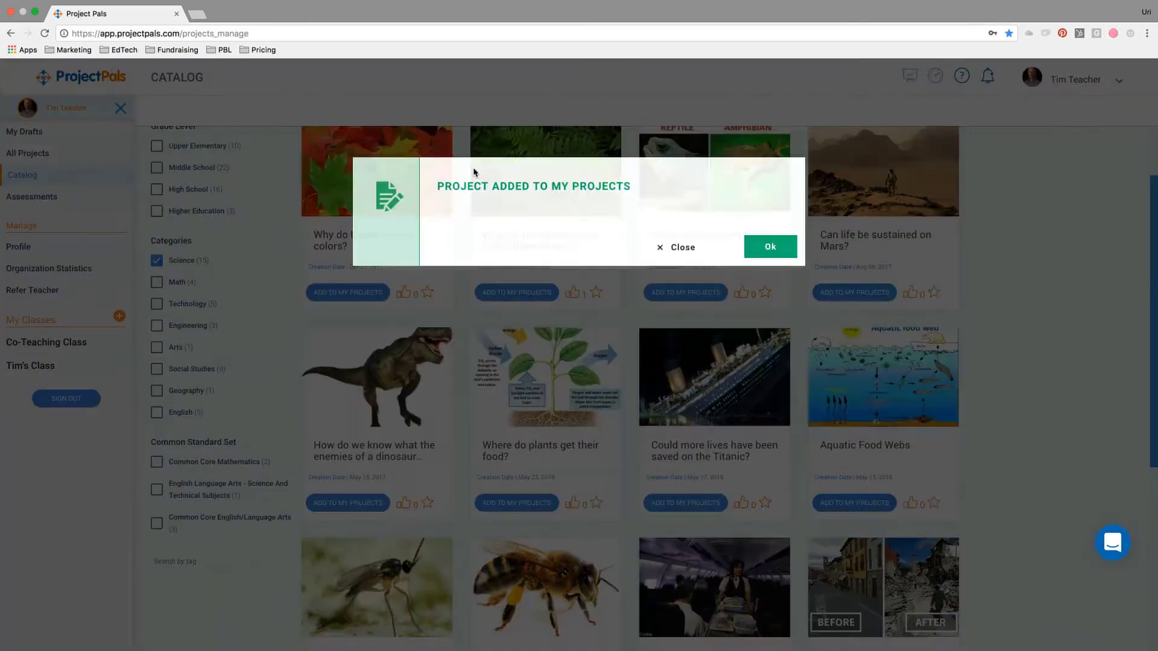
pyautogui.click(779, 249)
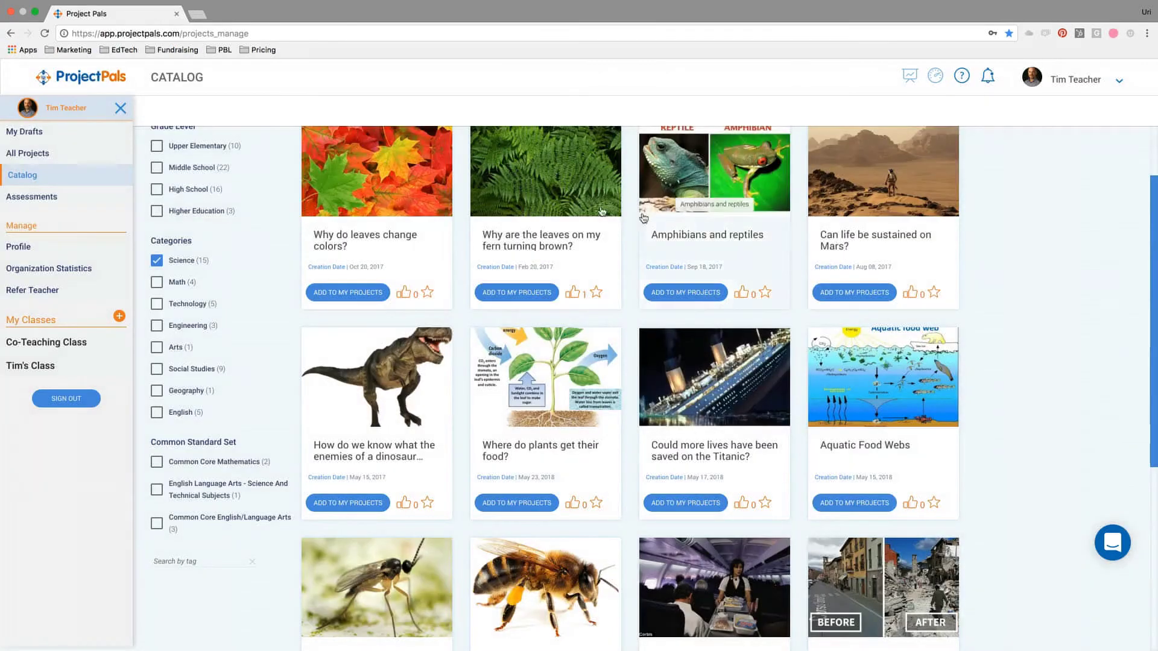
pyautogui.click(22, 133)
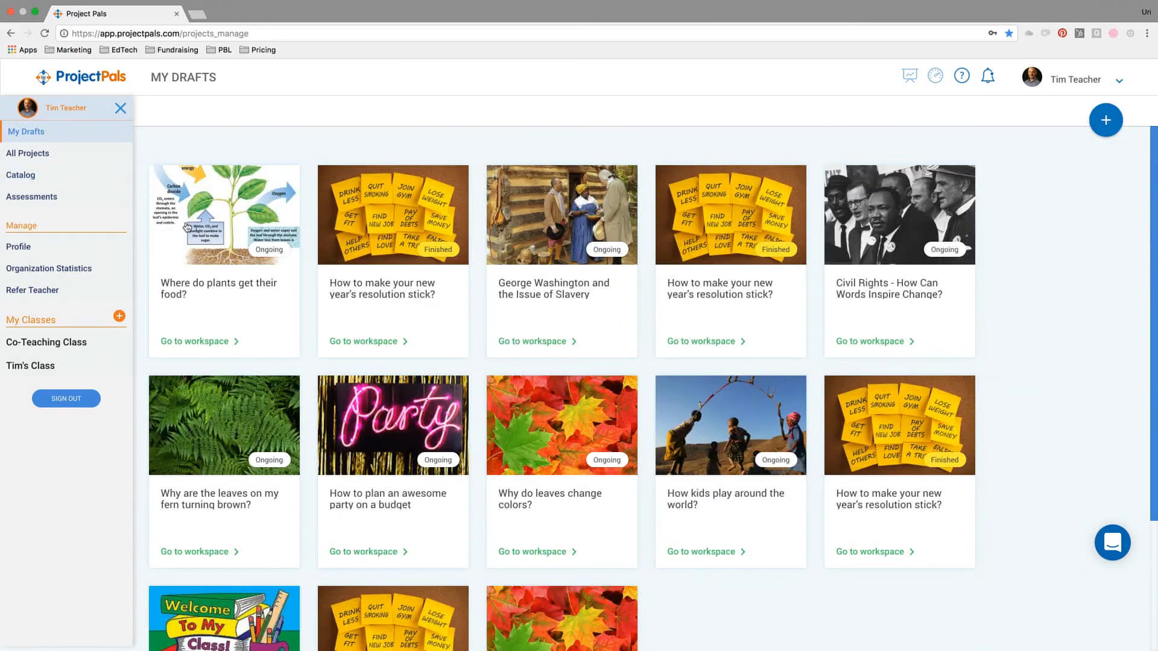
# Open the cloned plant-food project, look over its materials and task board, then show its Questions workspace
pyautogui.click(223, 247)
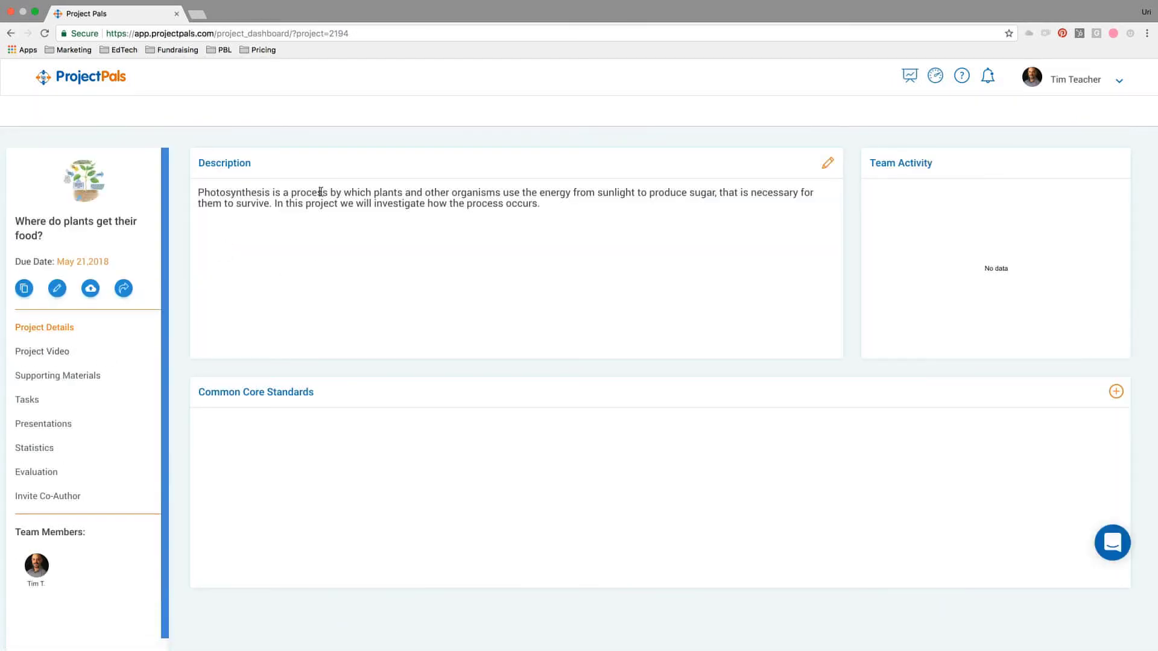
pyautogui.click(85, 377)
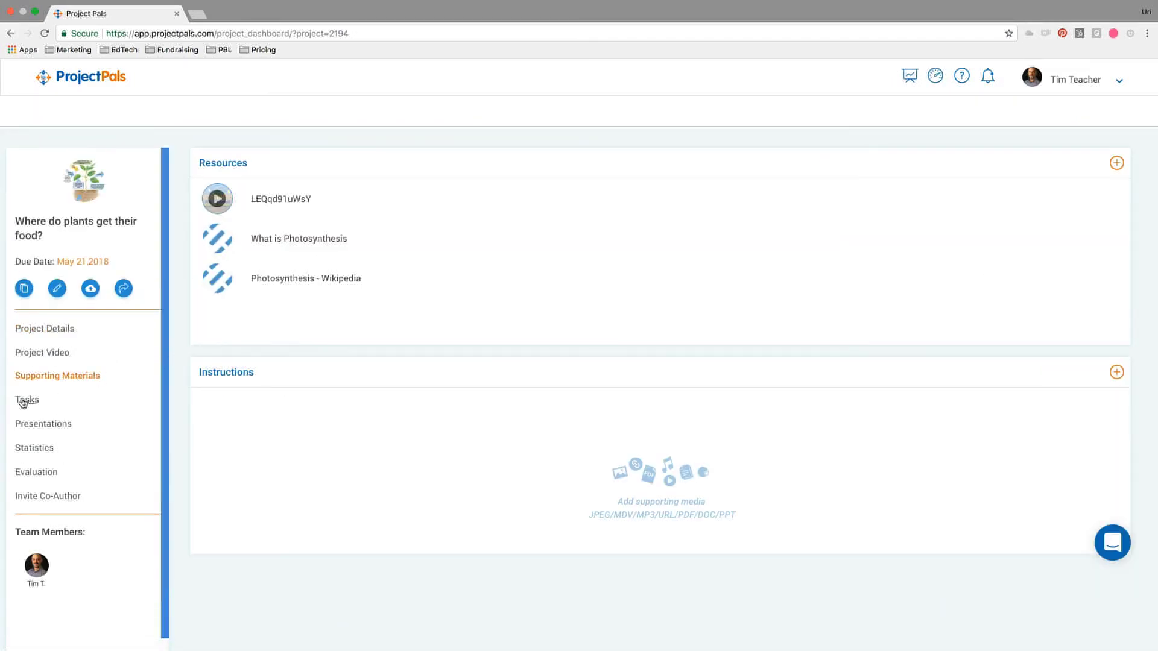
pyautogui.click(23, 401)
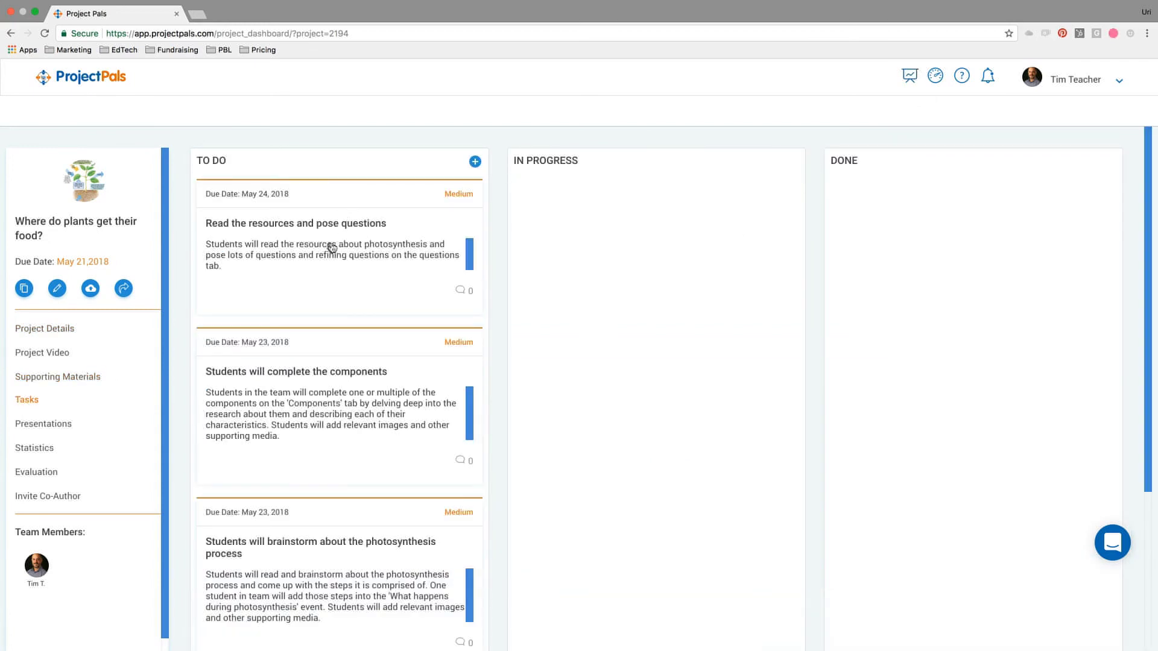
pyautogui.click(911, 77)
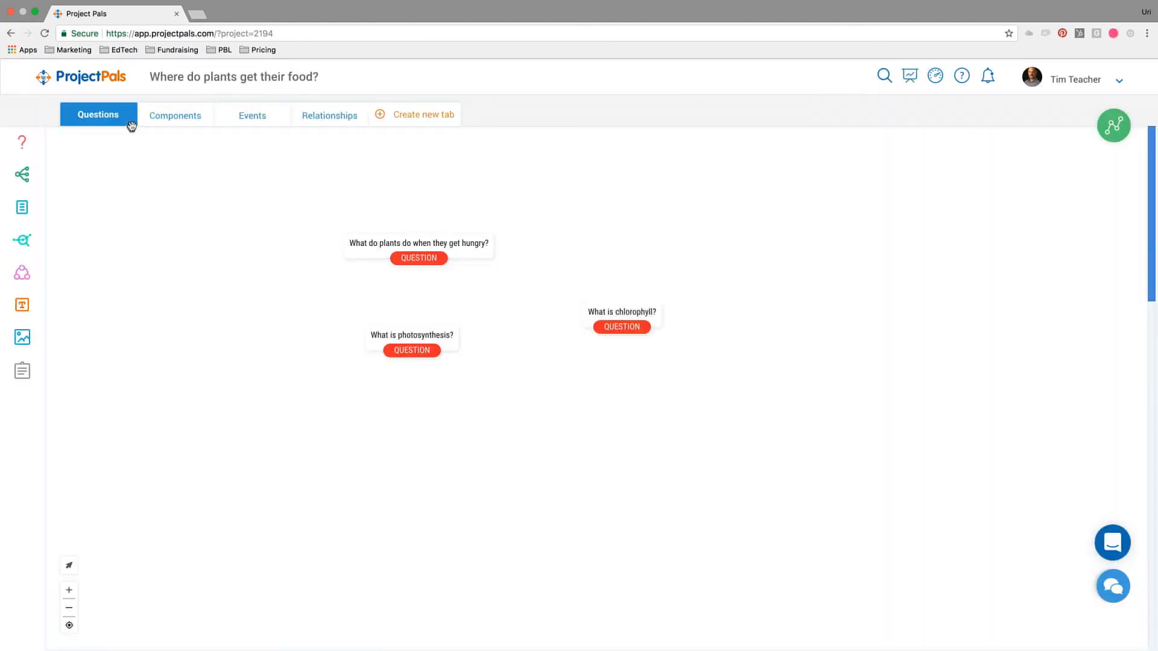
# Edit and save the student instructions of the 'What is needed for Photosynthesis' component workspace
pyautogui.click(21, 373)
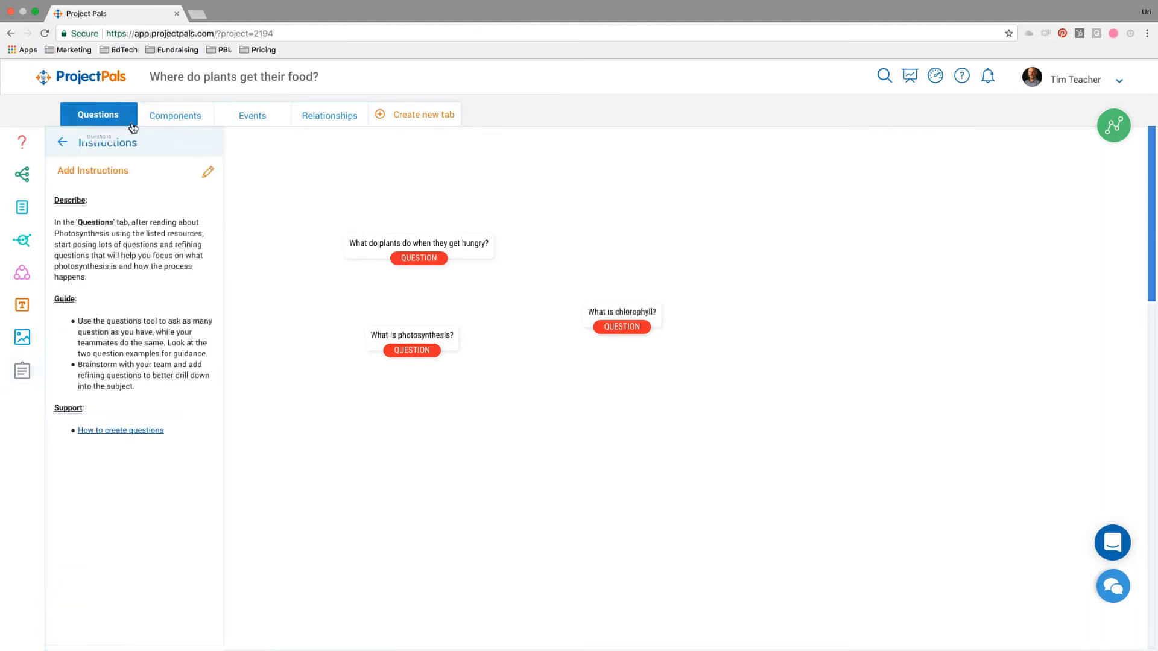
pyautogui.click(184, 110)
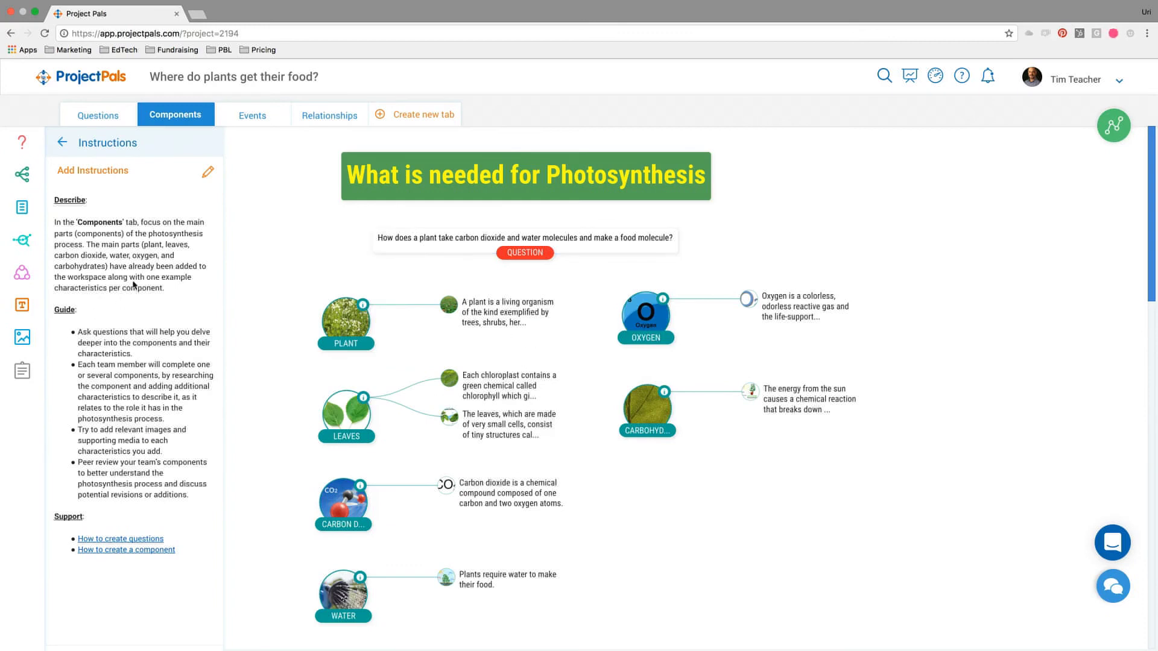
pyautogui.click(208, 174)
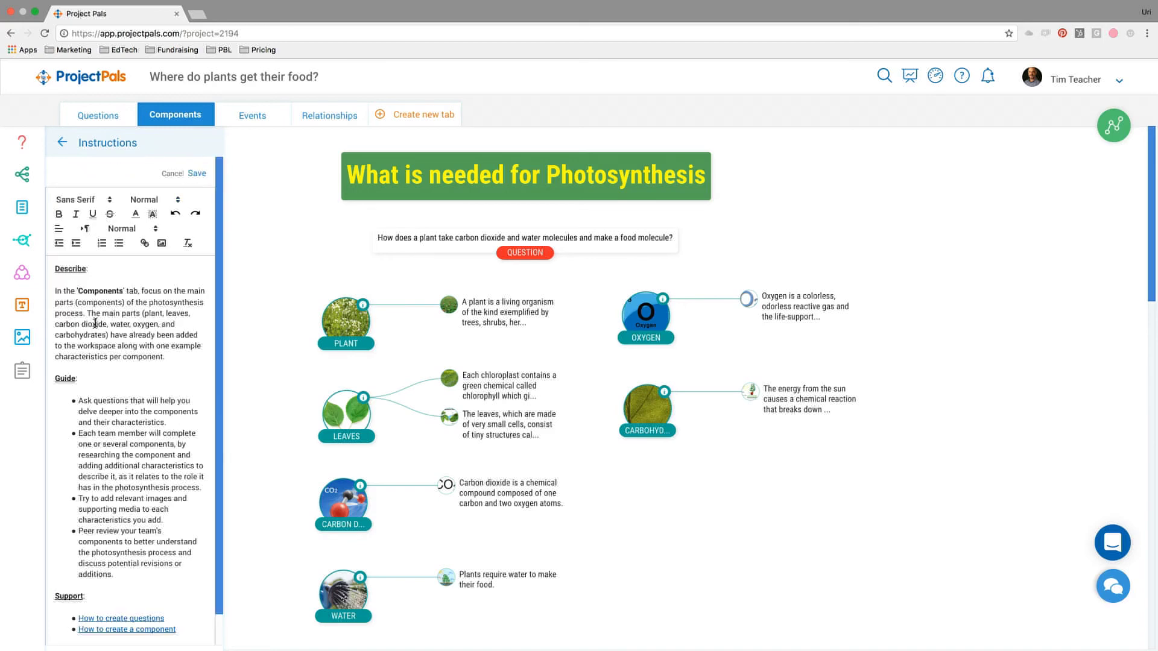
pyautogui.scroll(-1, 102, 342)
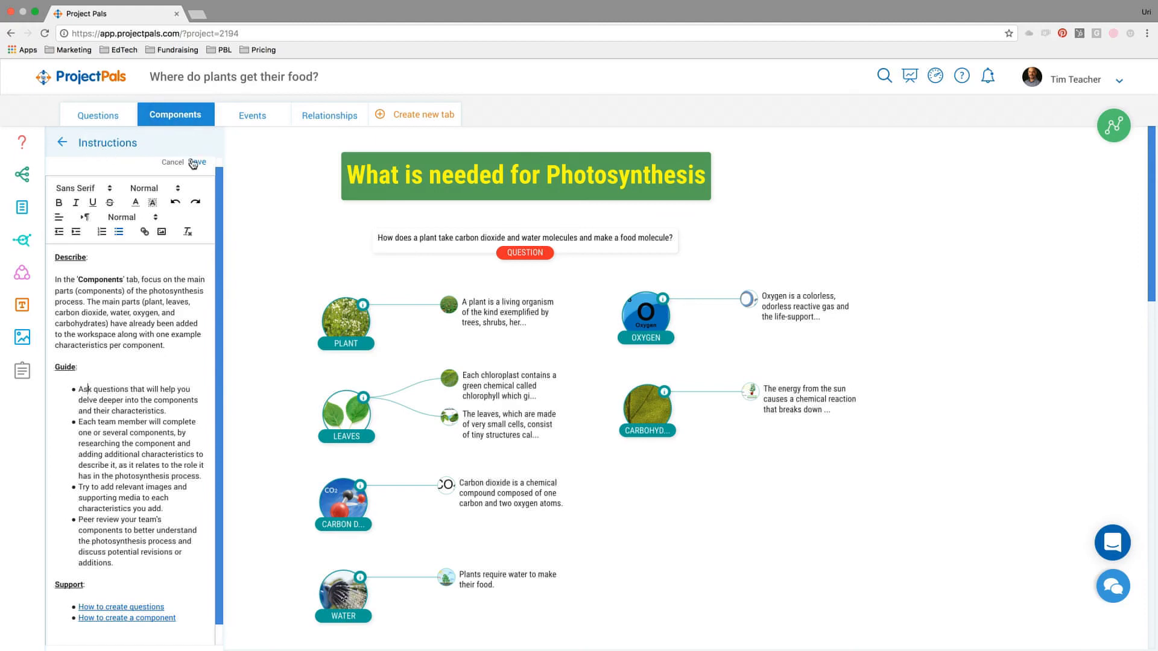
pyautogui.click(193, 163)
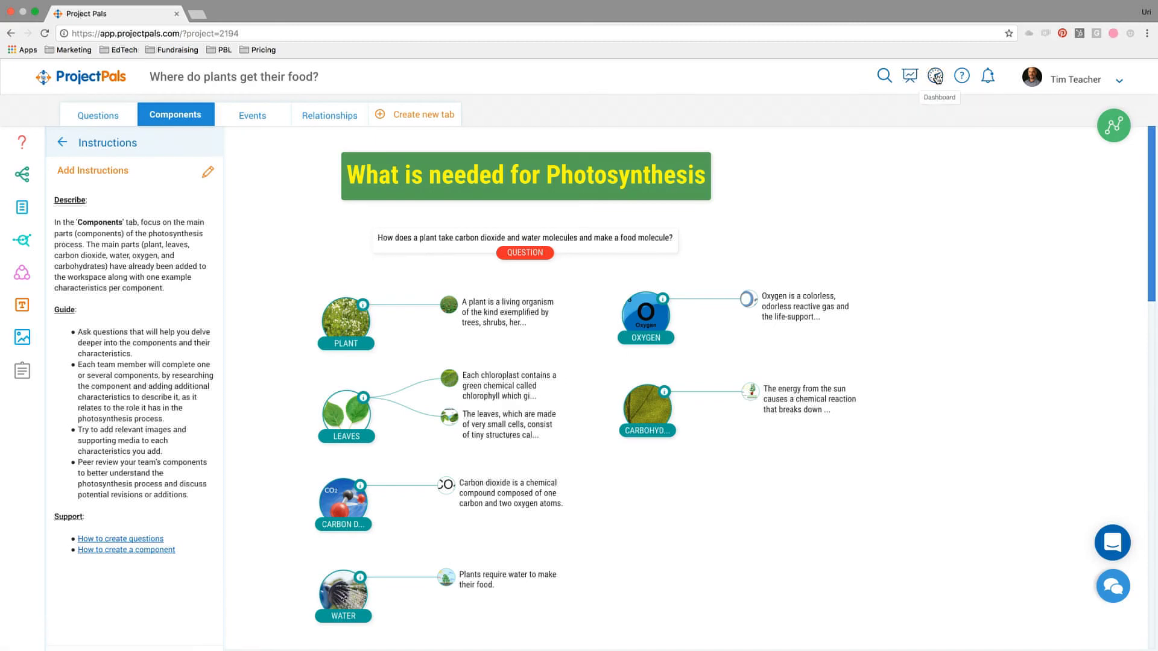
# Copy the project from its Dashboard as an assignment for Tim's Class, then return to My Drafts
pyautogui.click(937, 77)
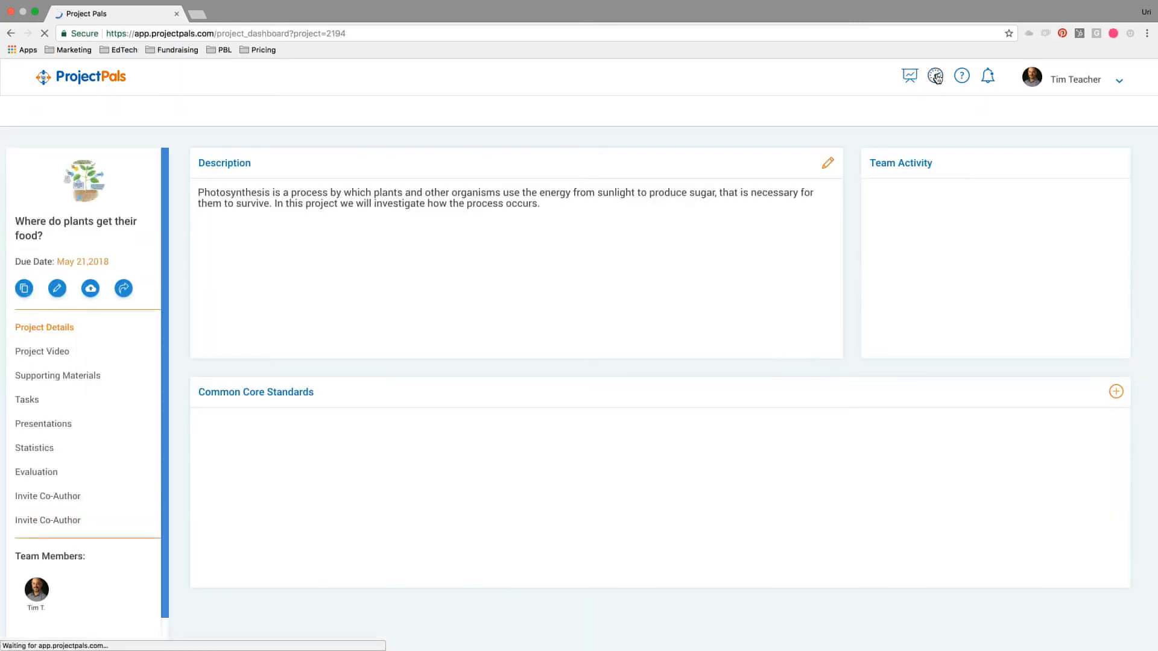
pyautogui.click(25, 289)
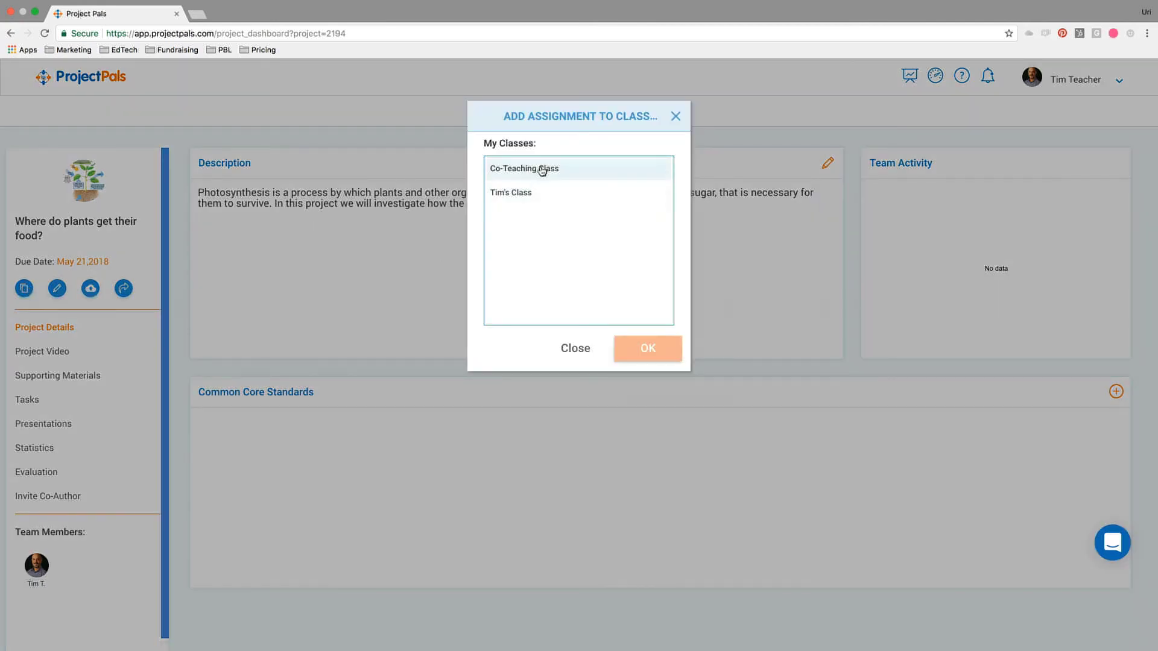
pyautogui.click(507, 198)
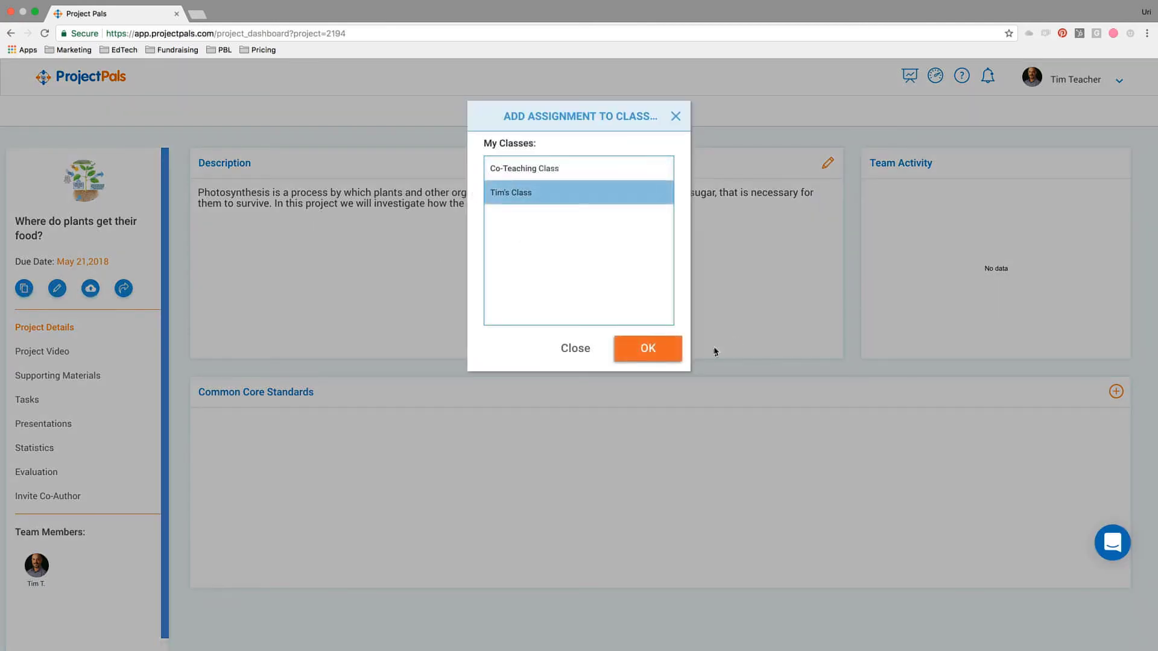
pyautogui.click(657, 350)
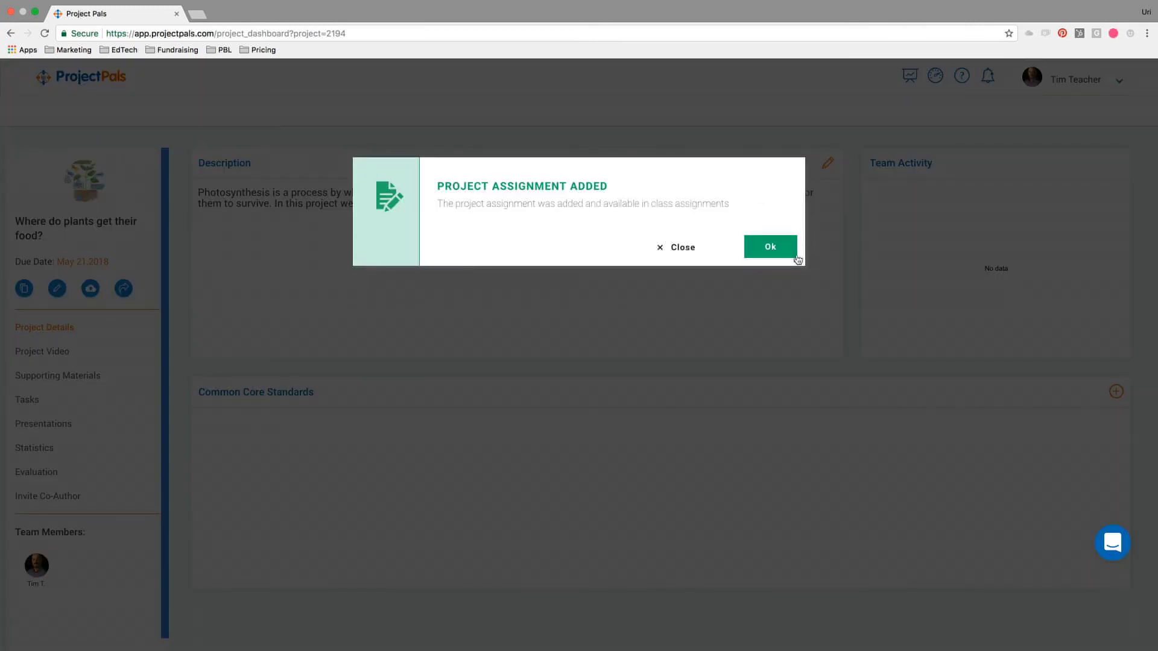
pyautogui.click(776, 250)
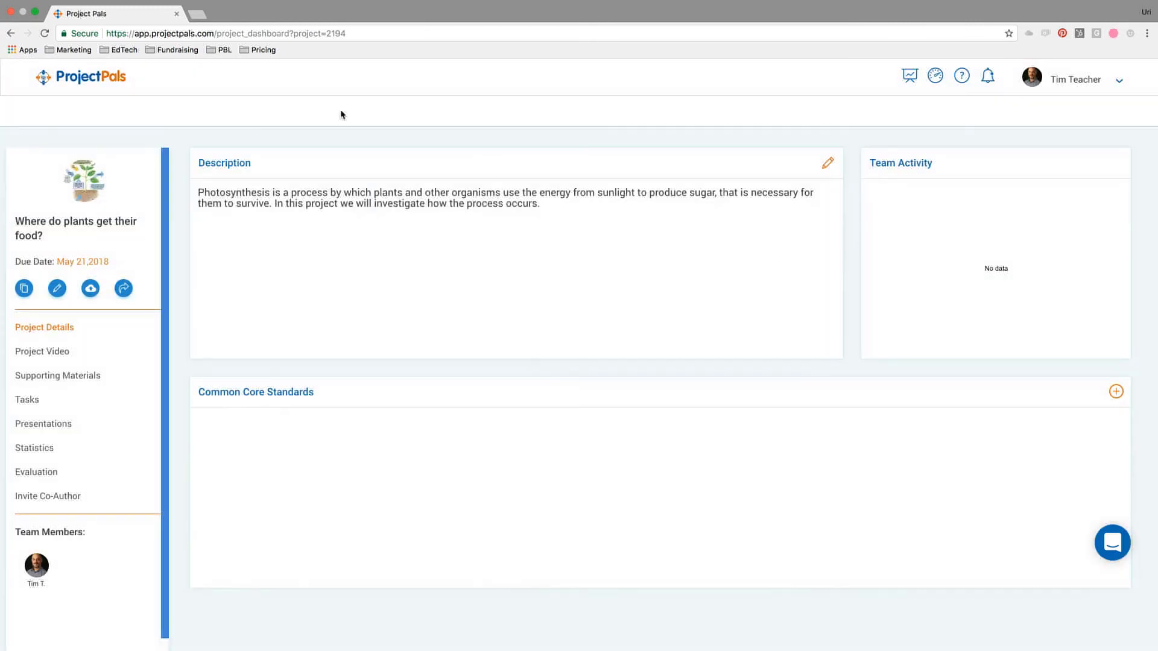
pyautogui.click(85, 79)
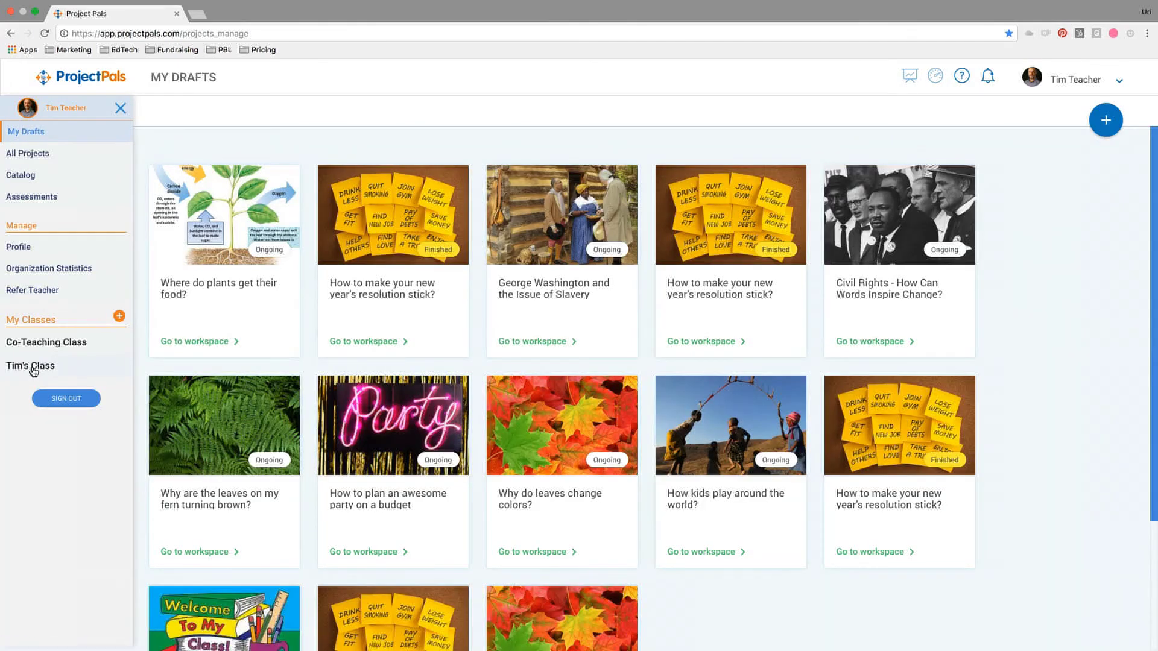
# Compare Tim's Class assignments with its students' projects, then bring up the Organization Statistics page
pyautogui.click(33, 369)
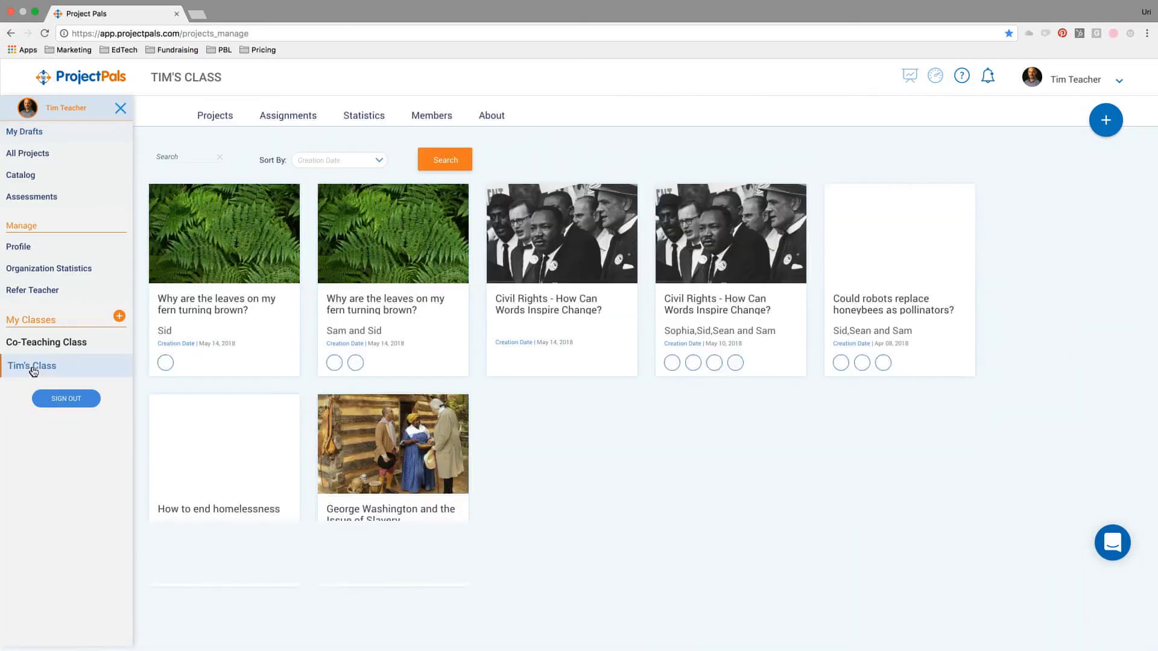
pyautogui.click(280, 125)
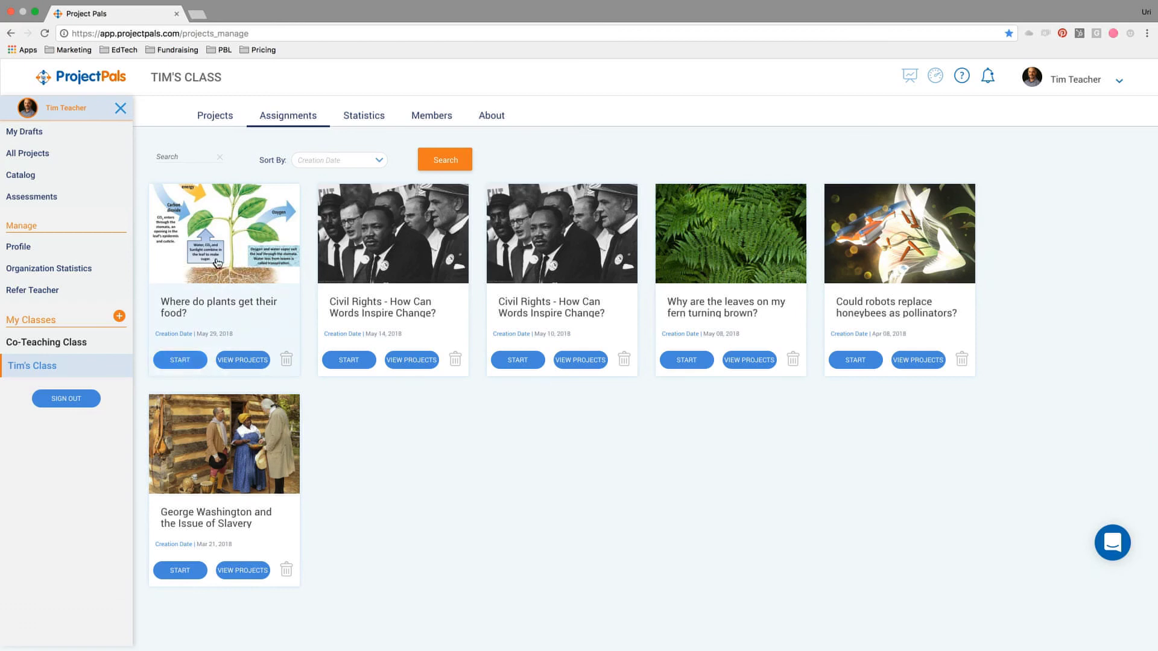
pyautogui.click(212, 116)
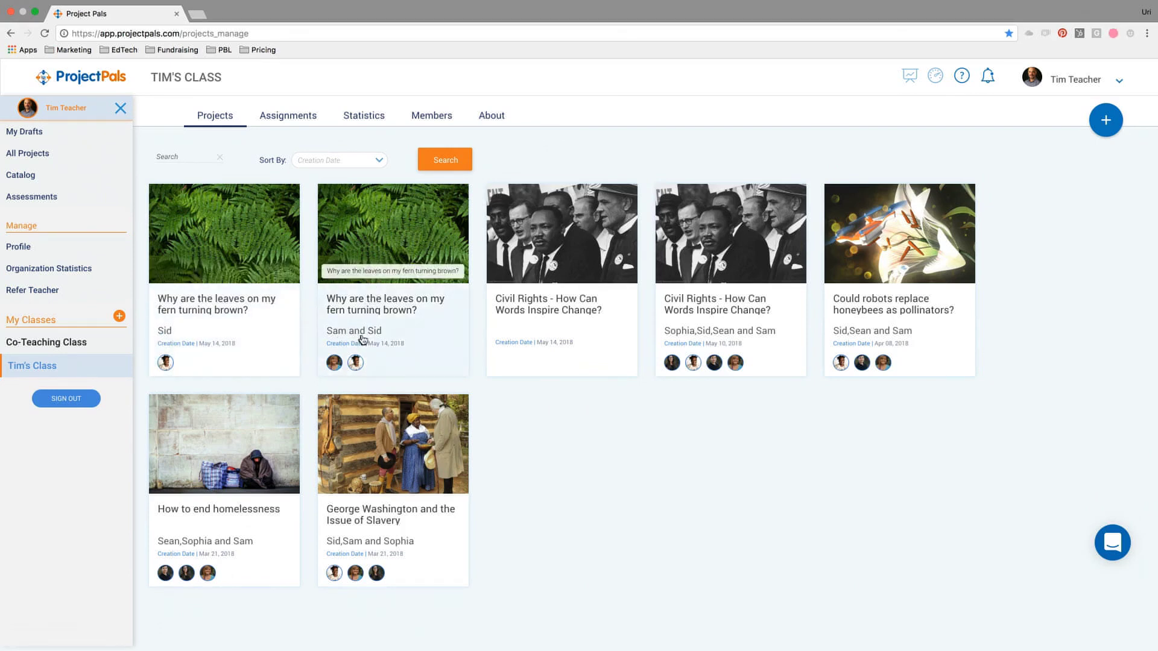
pyautogui.click(278, 117)
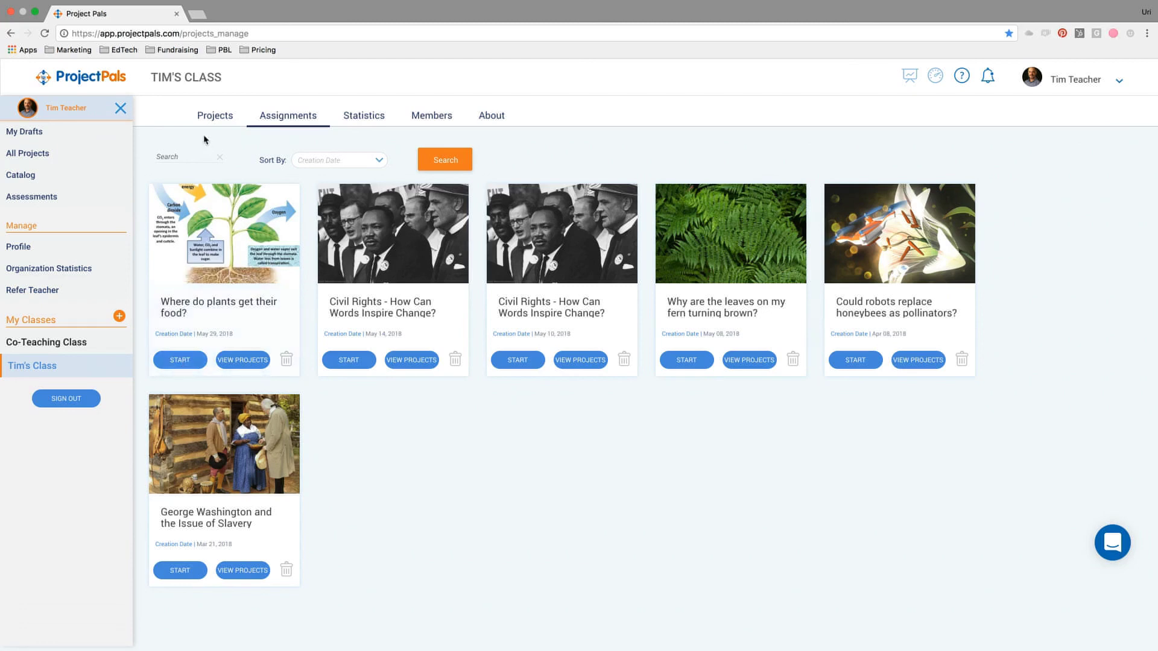
pyautogui.click(207, 116)
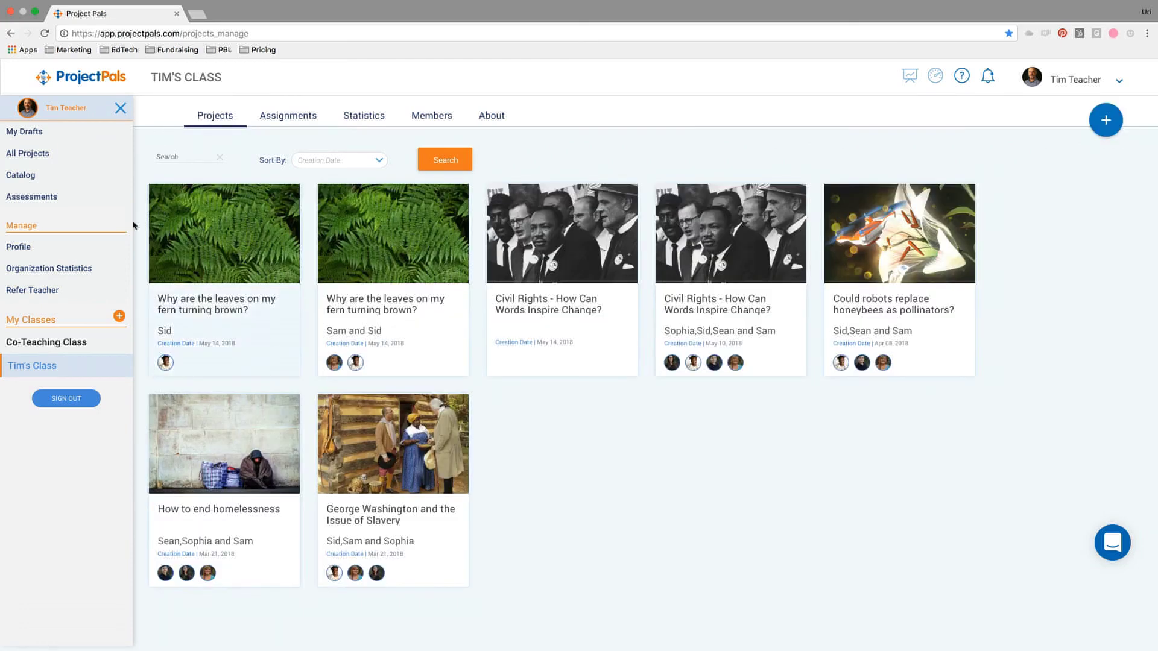
pyautogui.click(45, 268)
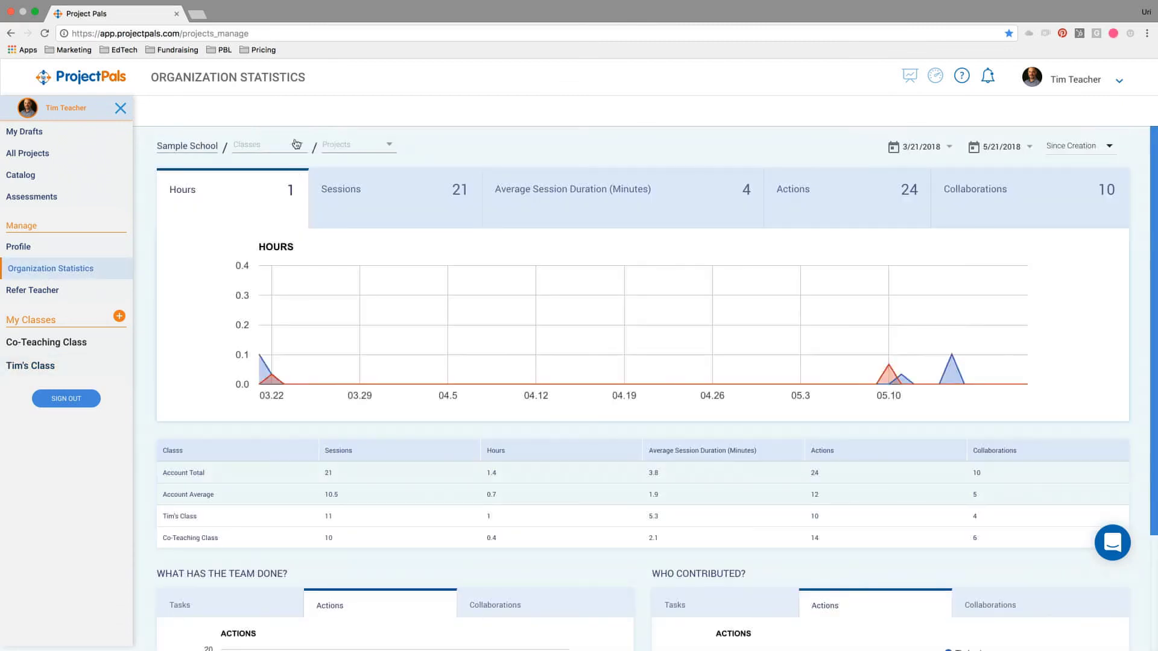
# Filter the statistics to Tim's Class and the 'How To End Homelessness' project: 3 sessions, 3 actions
pyautogui.click(306, 149)
pyautogui.click(304, 149)
pyautogui.click(367, 147)
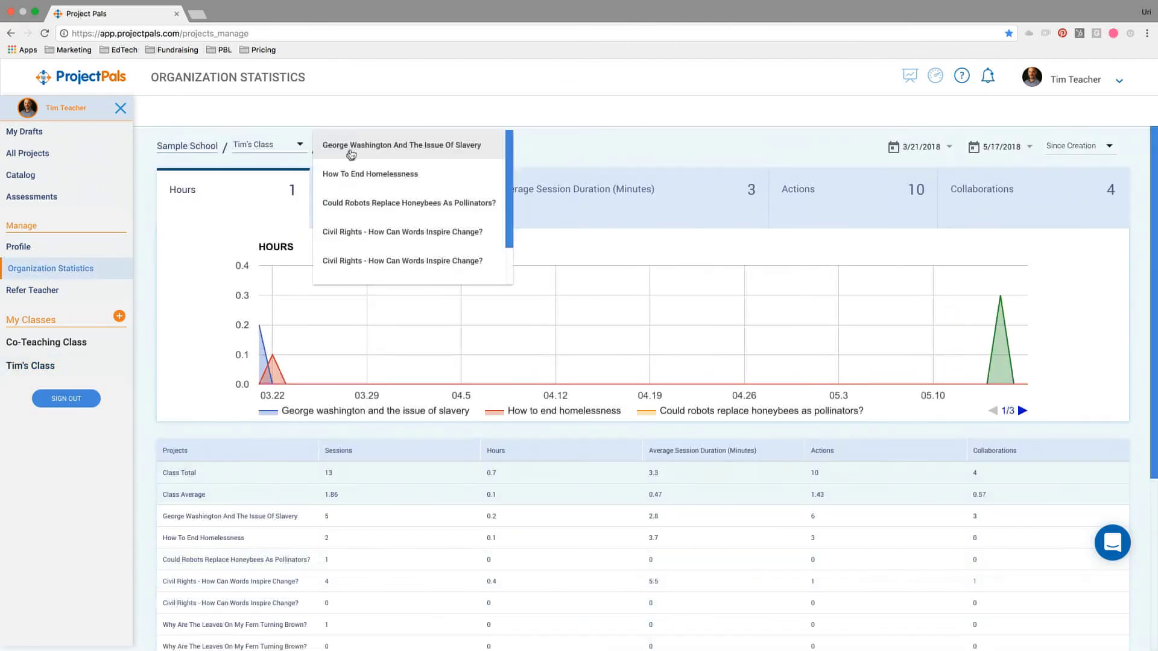
pyautogui.click(349, 203)
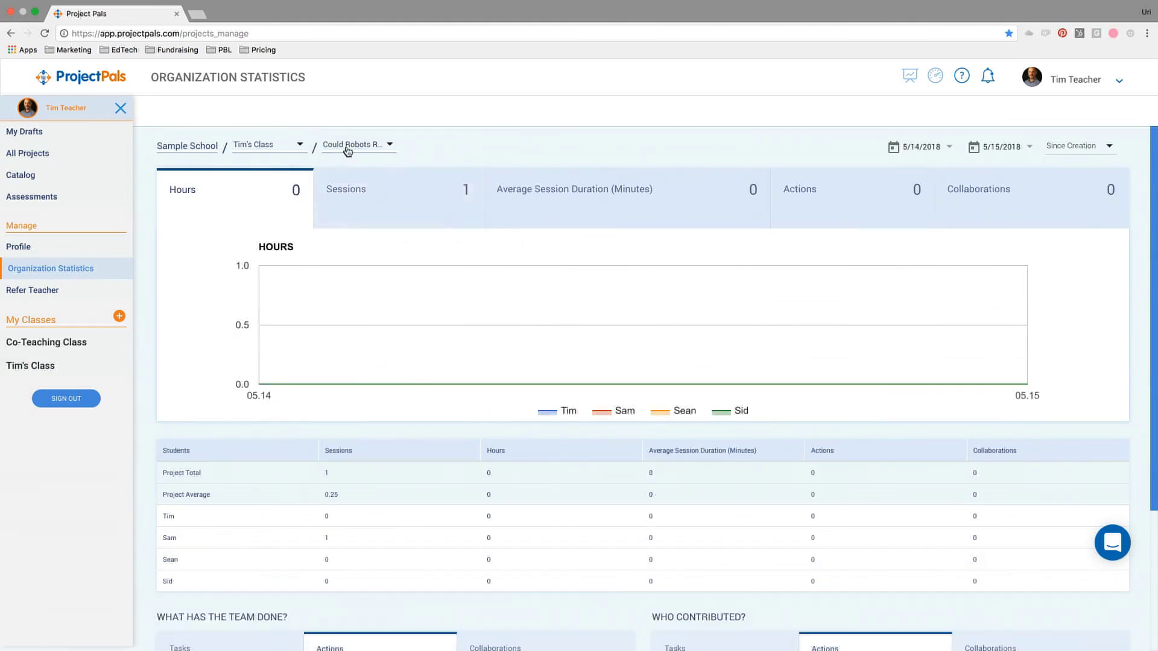
pyautogui.click(348, 148)
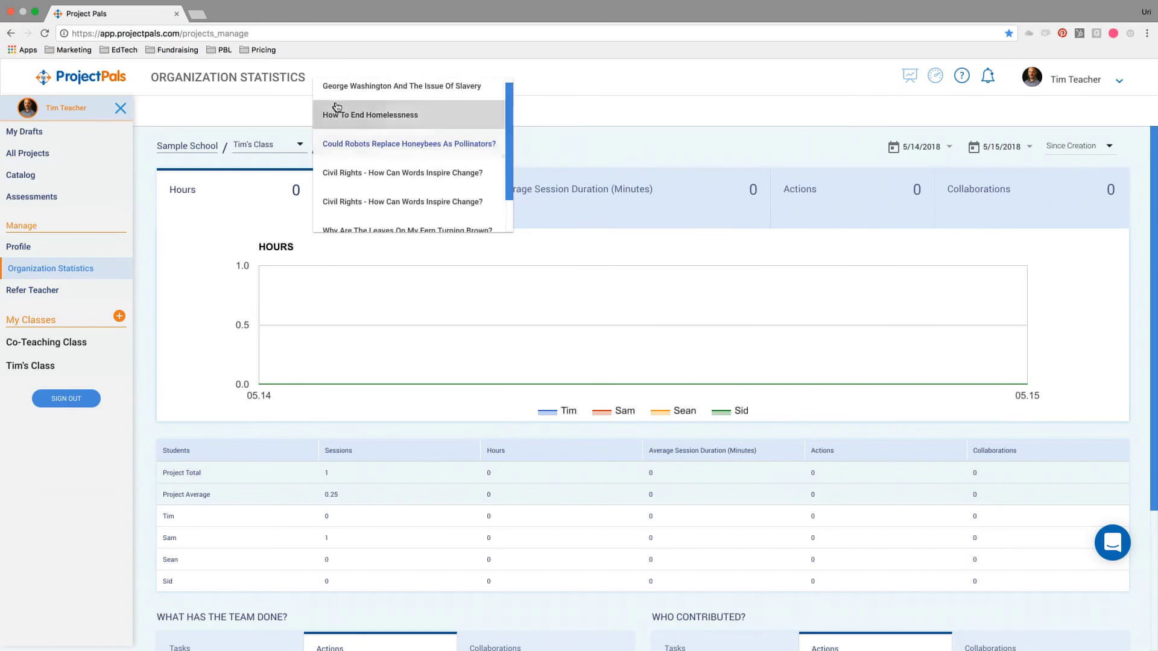
pyautogui.click(338, 115)
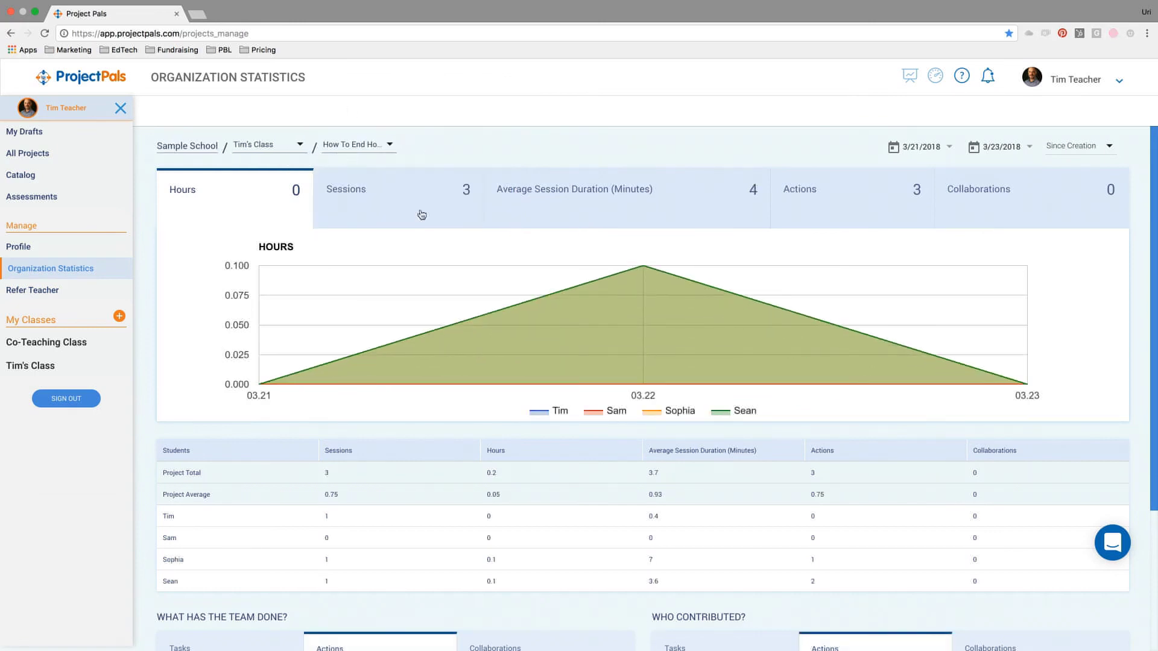
pyautogui.scroll(-2, 556, 350)
pyautogui.scroll(-2, 555, 350)
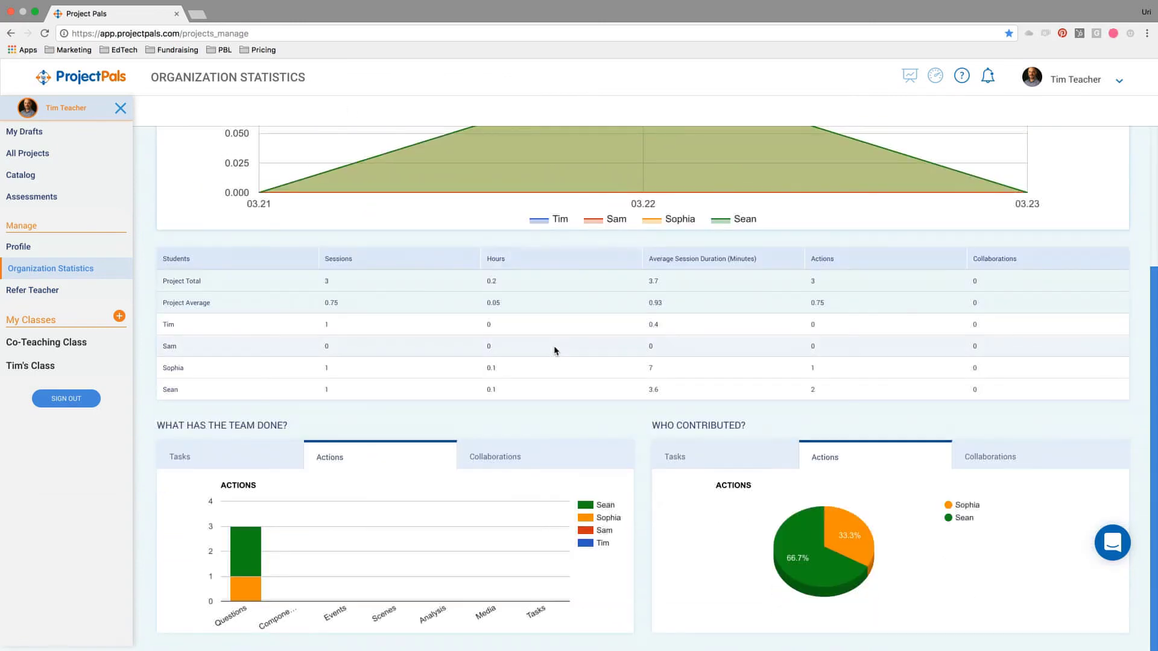
pyautogui.scroll(5, 555, 351)
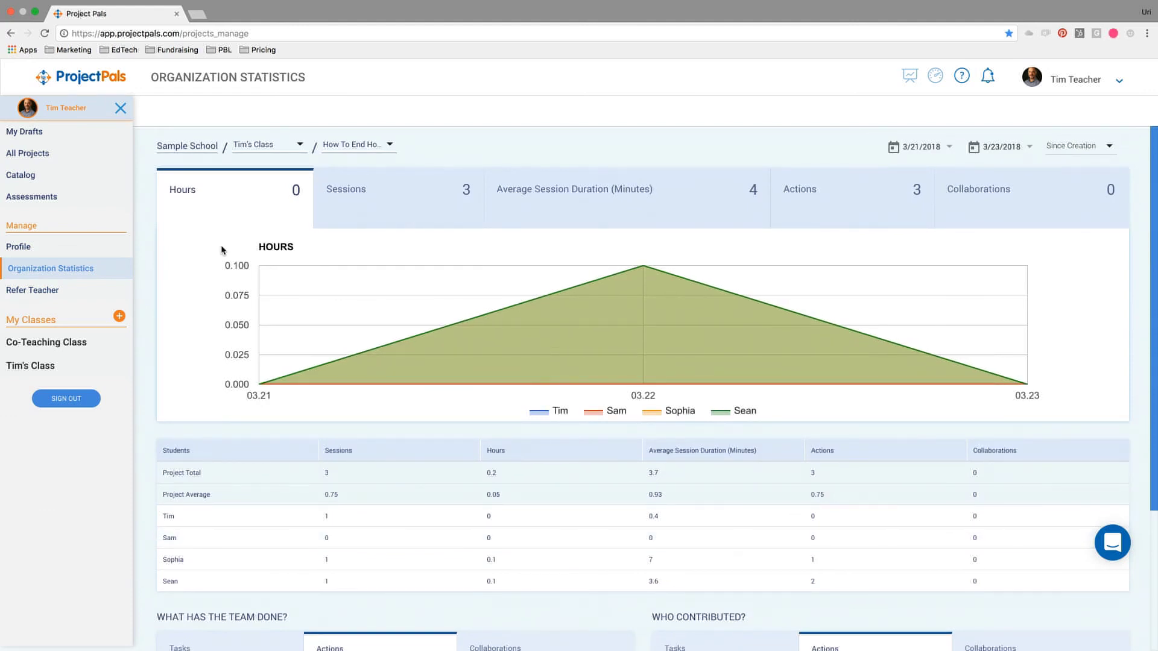
# Return to the project Catalog and scroll through the shared project cards
pyautogui.click(22, 176)
pyautogui.scroll(-5, 718, 422)
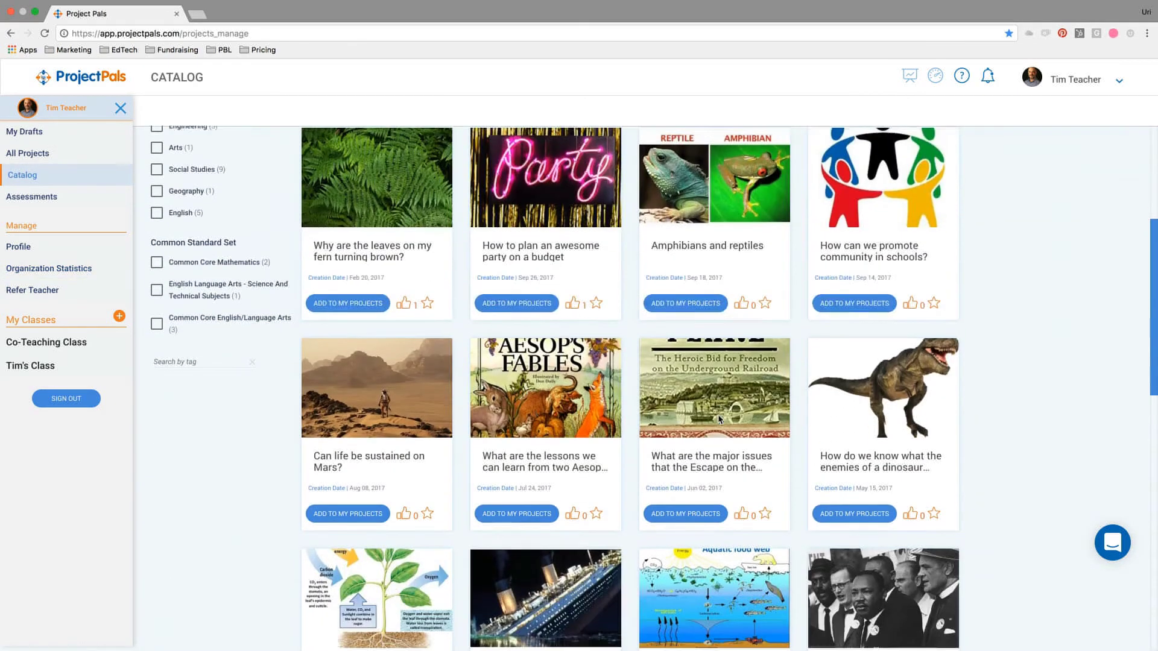
pyautogui.scroll(-3, 437, 430)
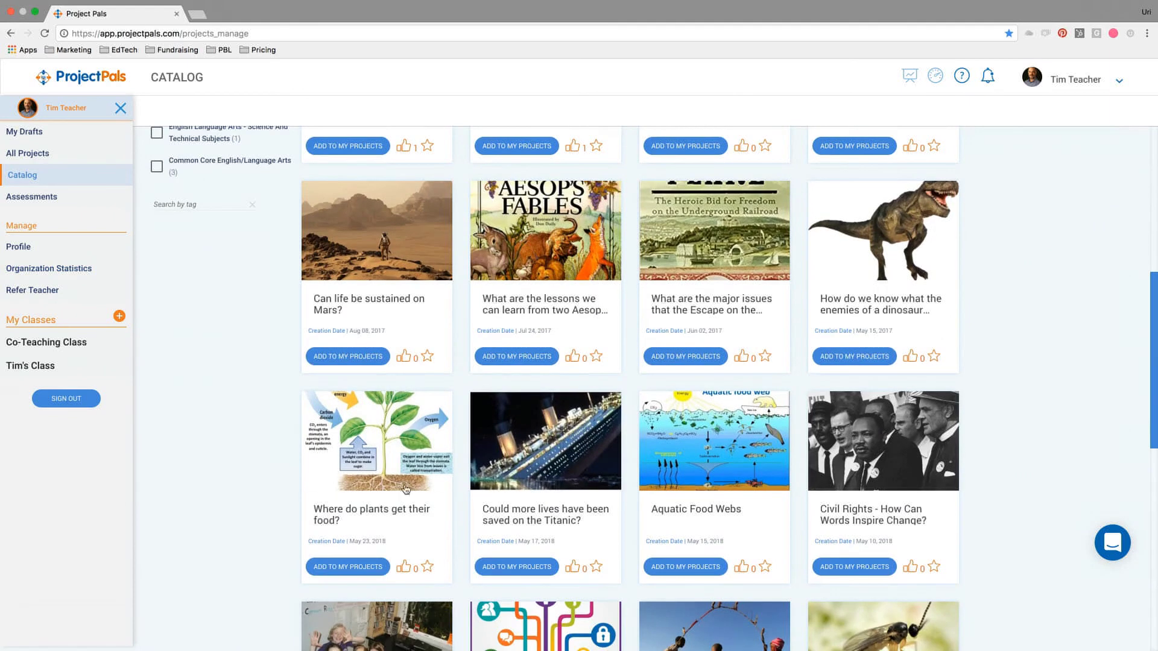